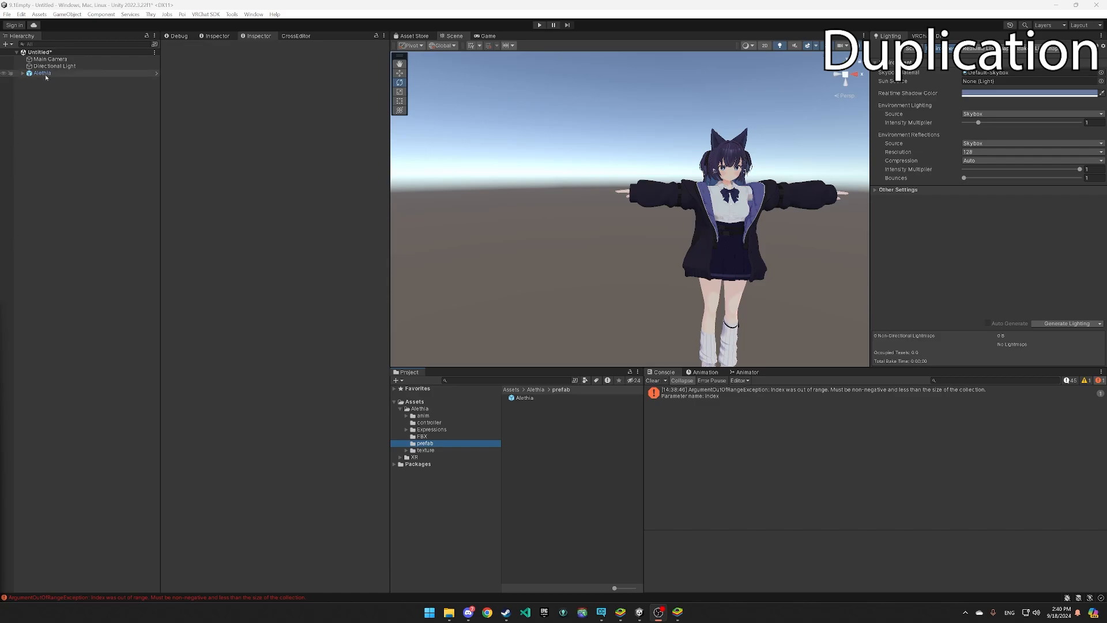
# Duplicate the Alethia avatar with new materials using the Poiyomi tools
pyautogui.rightClick(44, 74)
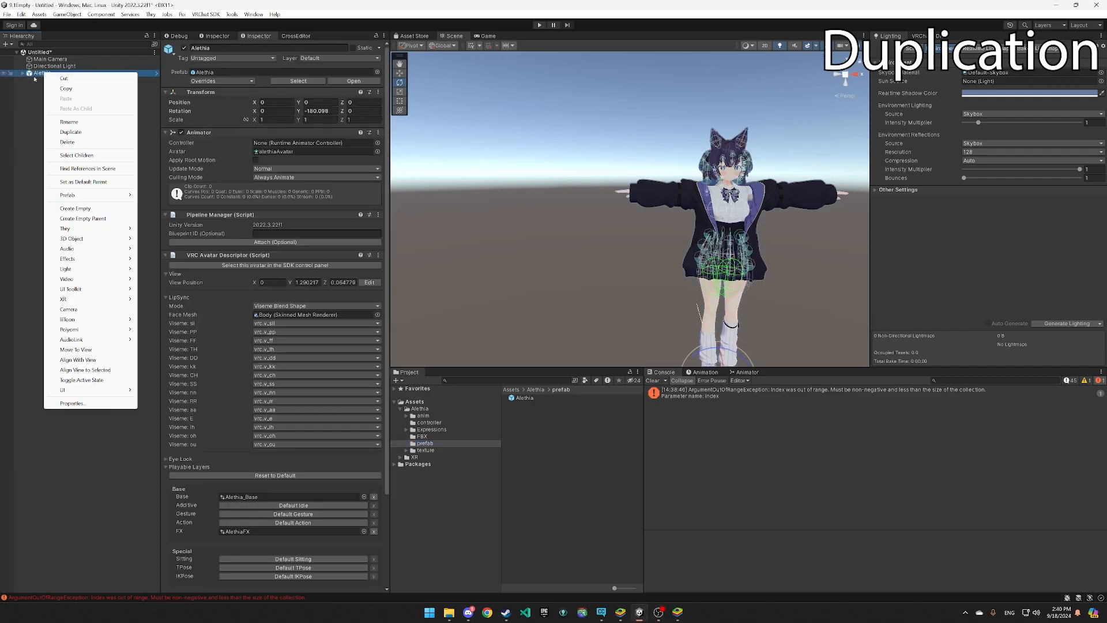
pyautogui.moveTo(104, 330)
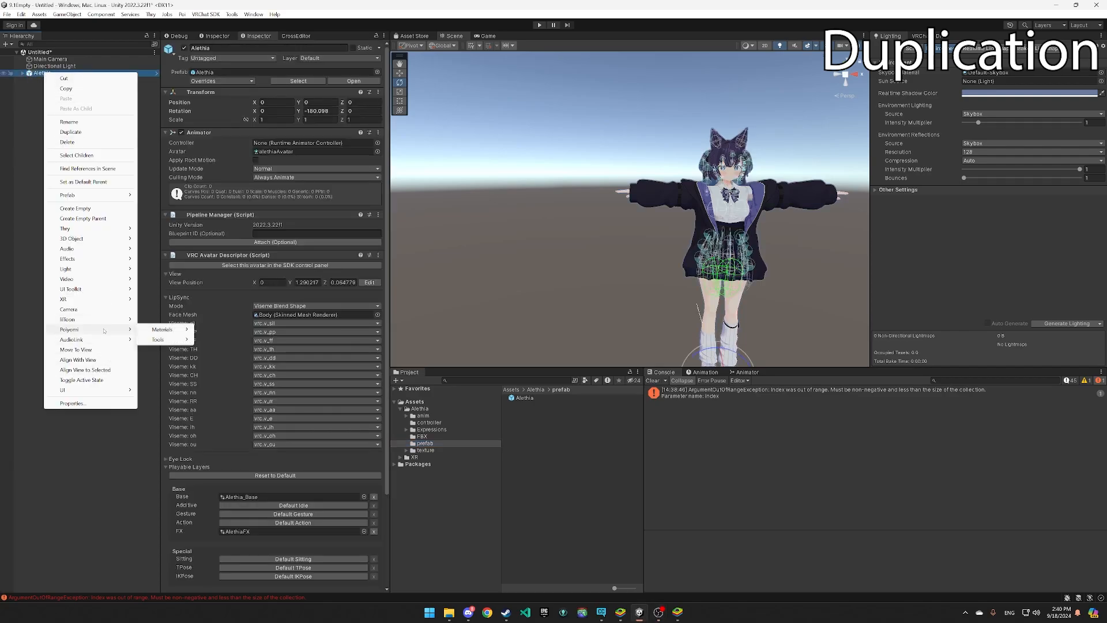
pyautogui.moveTo(164, 339)
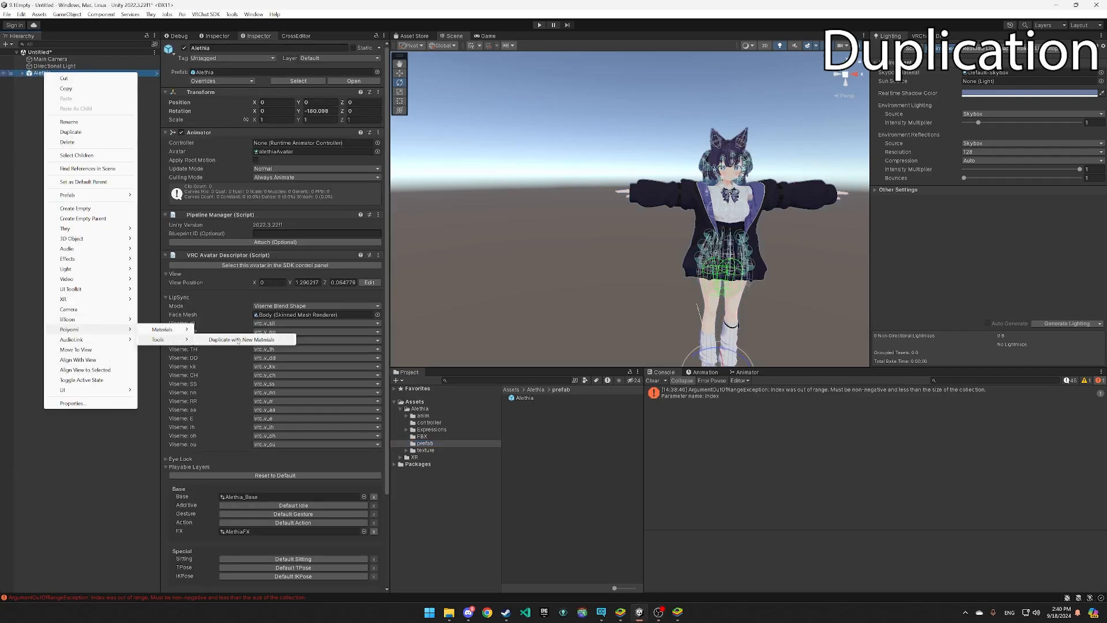
pyautogui.click(238, 340)
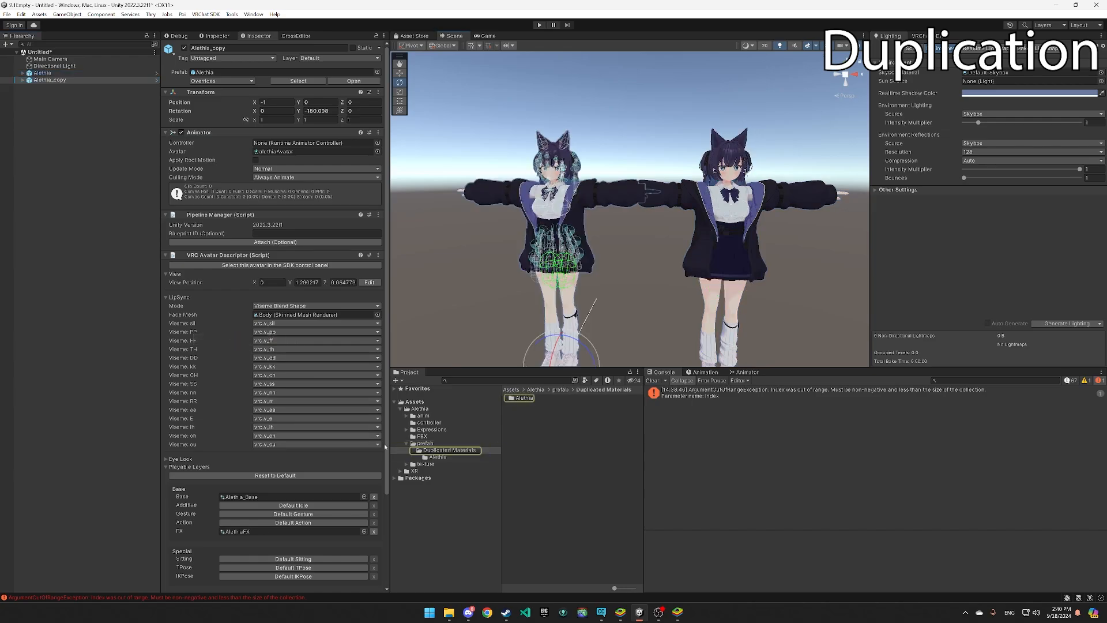
# Select every material from accessory to space_matcap_texture in the Alethia folder under Duplicated Materials to review them
pyautogui.click(438, 457)
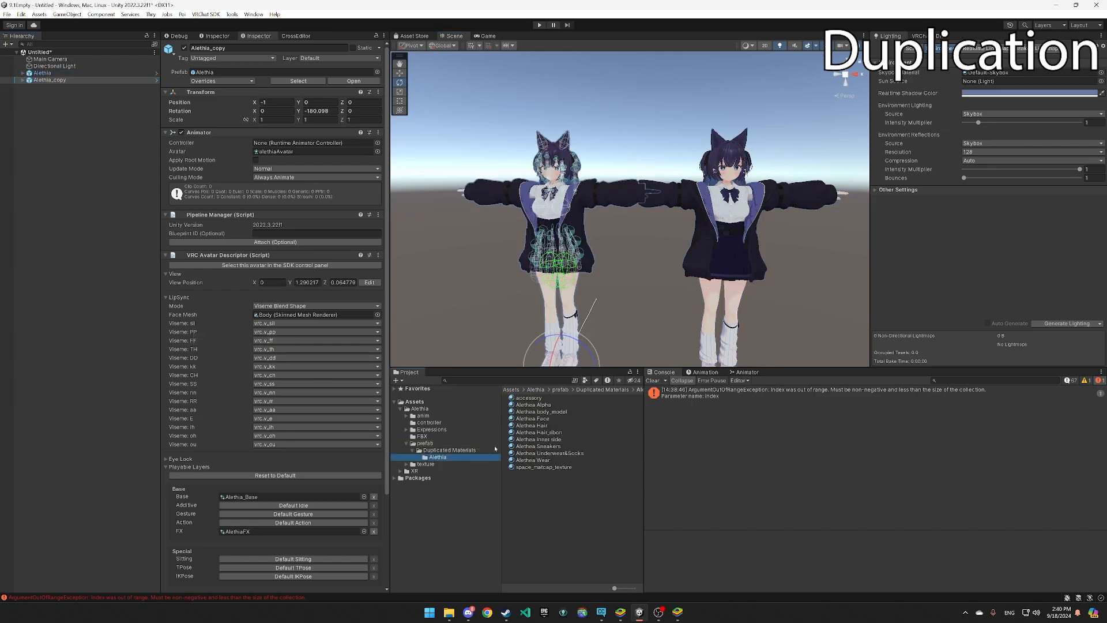
pyautogui.click(528, 398)
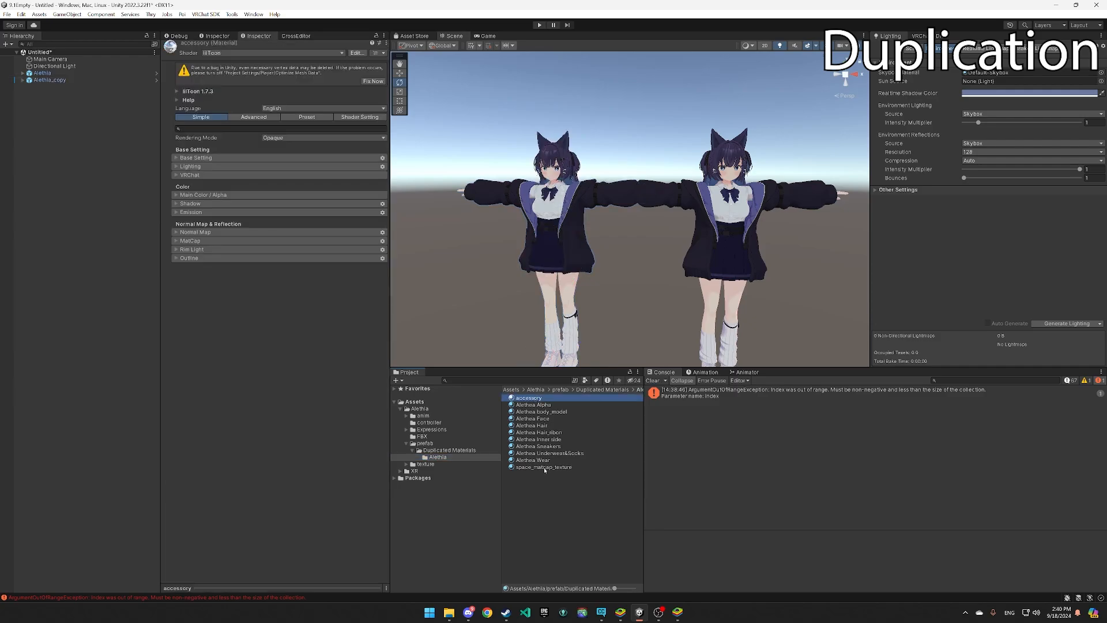
pyautogui.keyDown('shift'); pyautogui.click(544, 468); pyautogui.keyUp('shift')
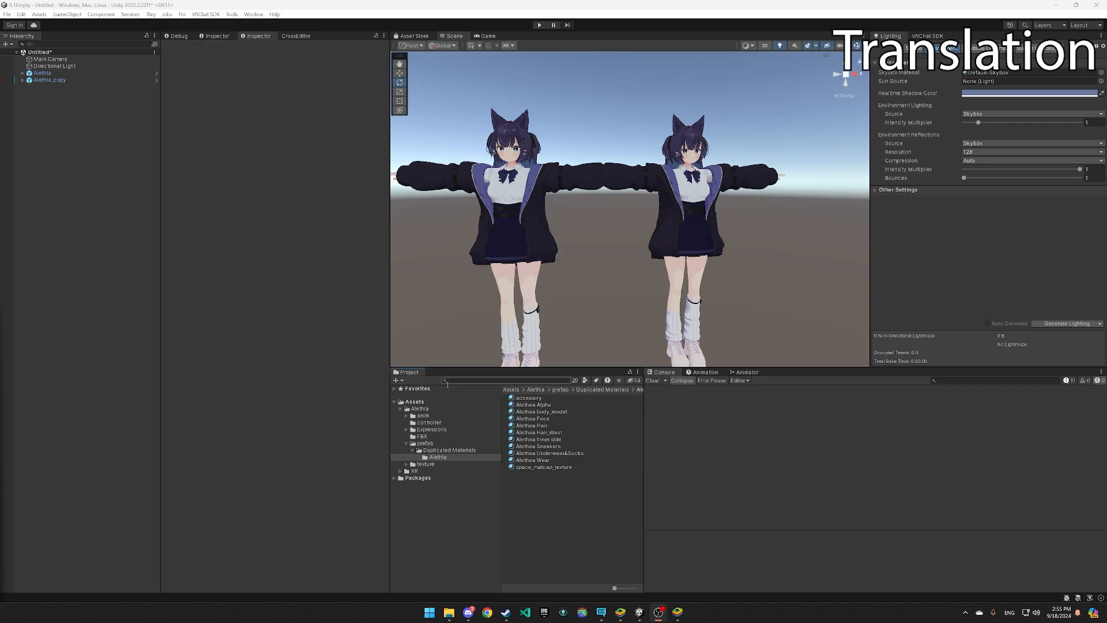
pyautogui.rightClick(530, 417)
pyautogui.moveTo(634, 403)
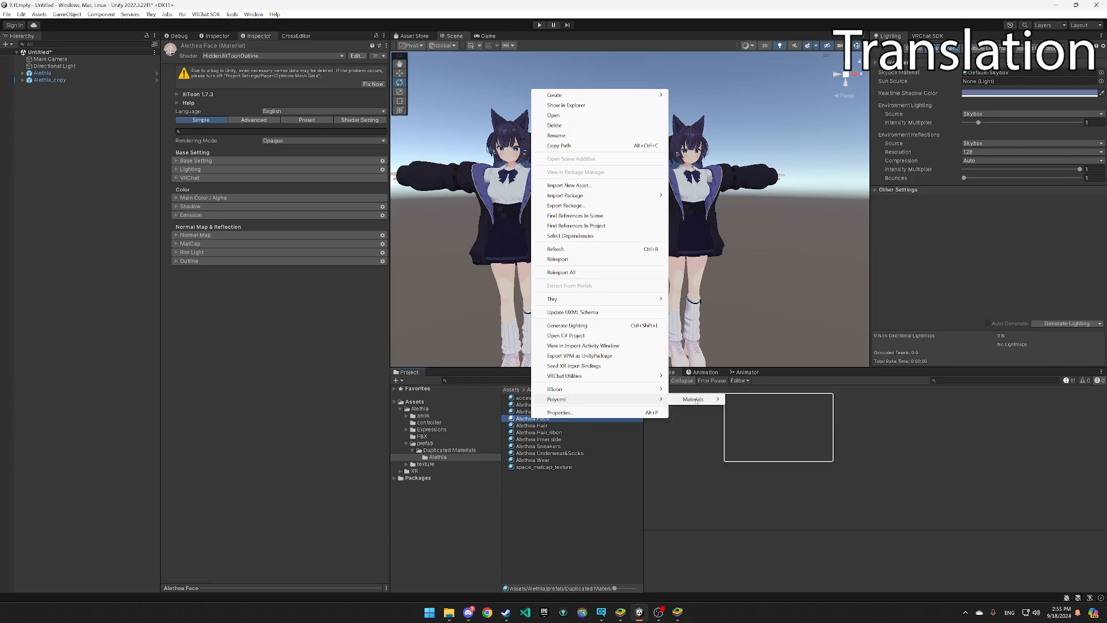
pyautogui.moveTo(695, 399)
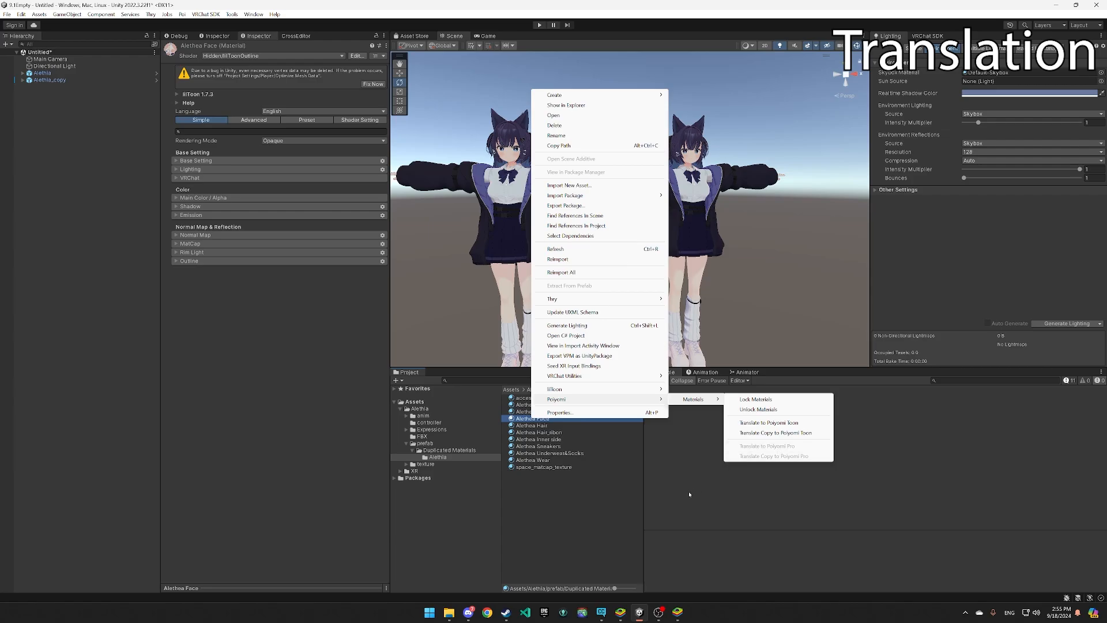
pyautogui.click(625, 531)
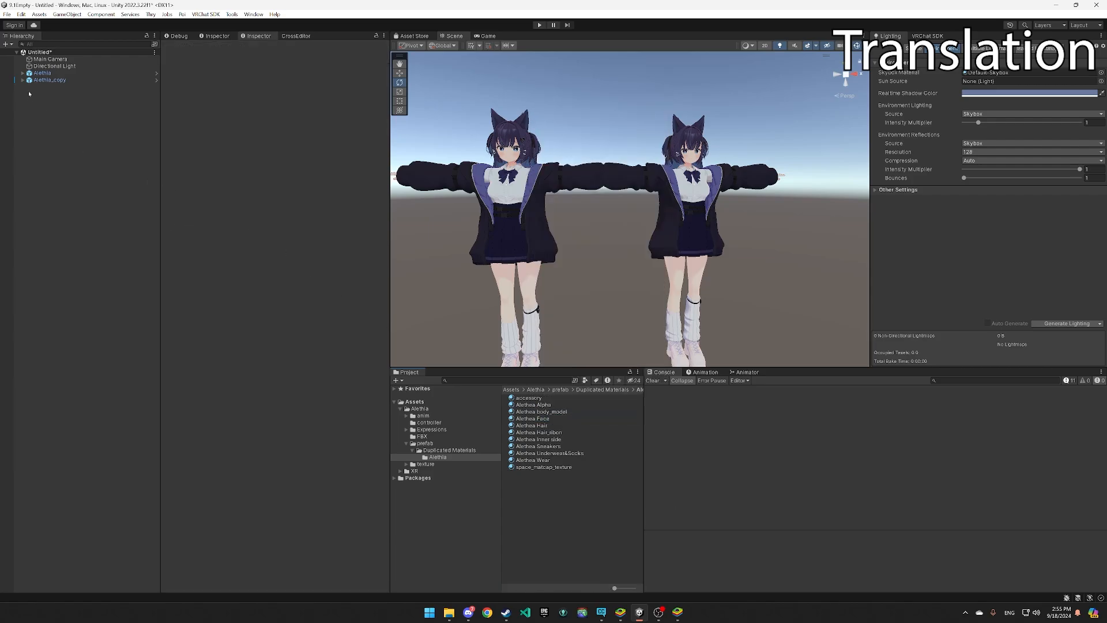
# Translate all materials of Alethia_copy to Poiyomi Toon and show the Alethea Face material's shader settings
pyautogui.rightClick(42, 80)
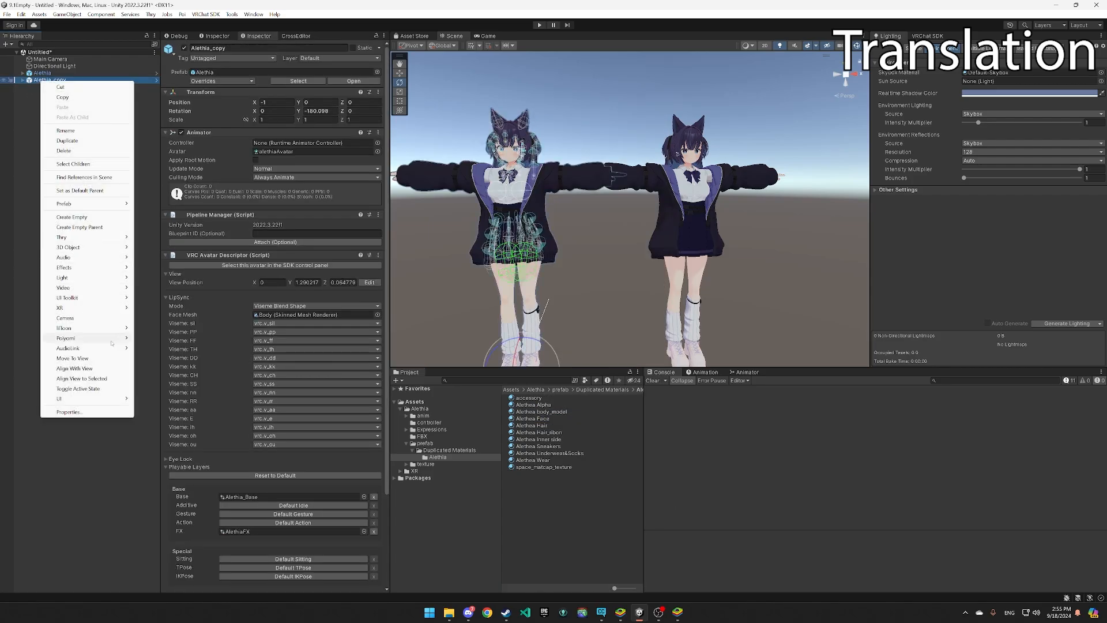
pyautogui.moveTo(109, 338)
pyautogui.moveTo(165, 338)
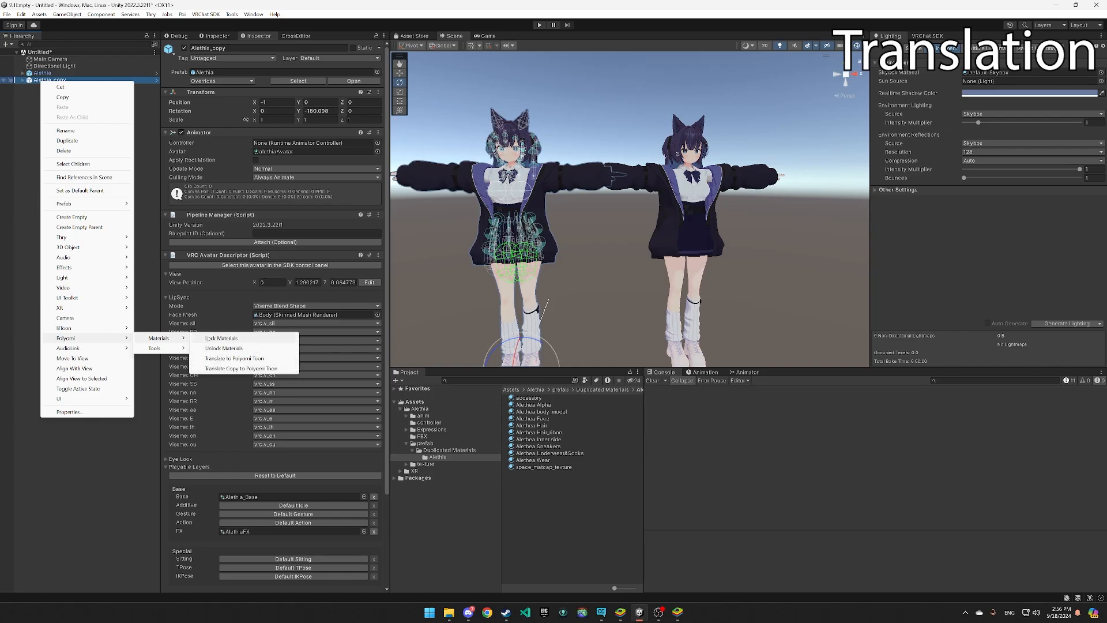
pyautogui.click(256, 359)
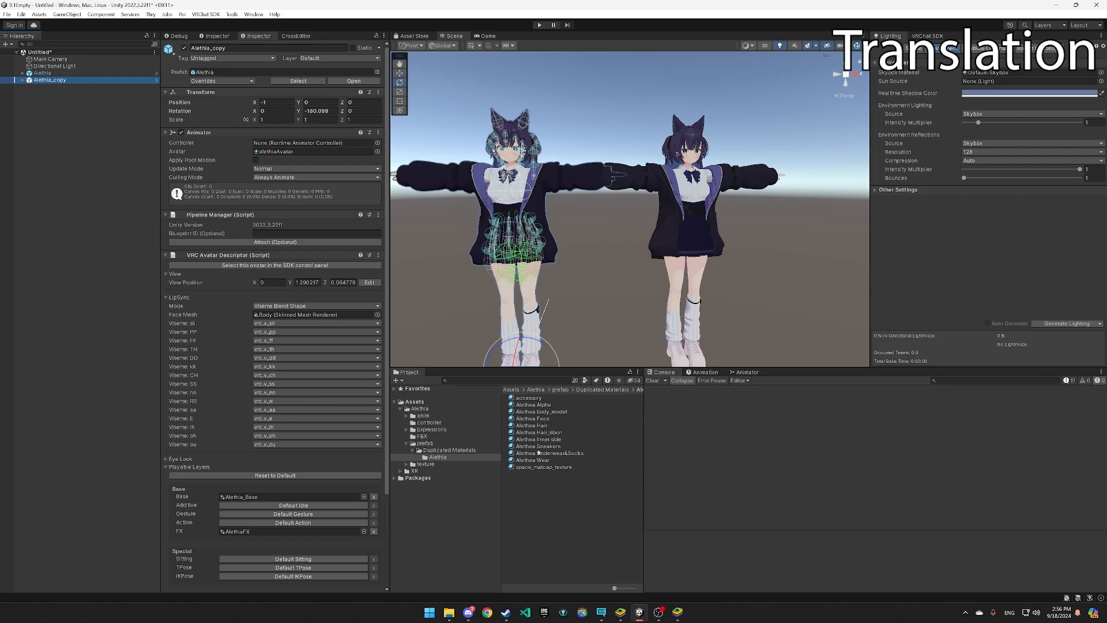
pyautogui.click(533, 418)
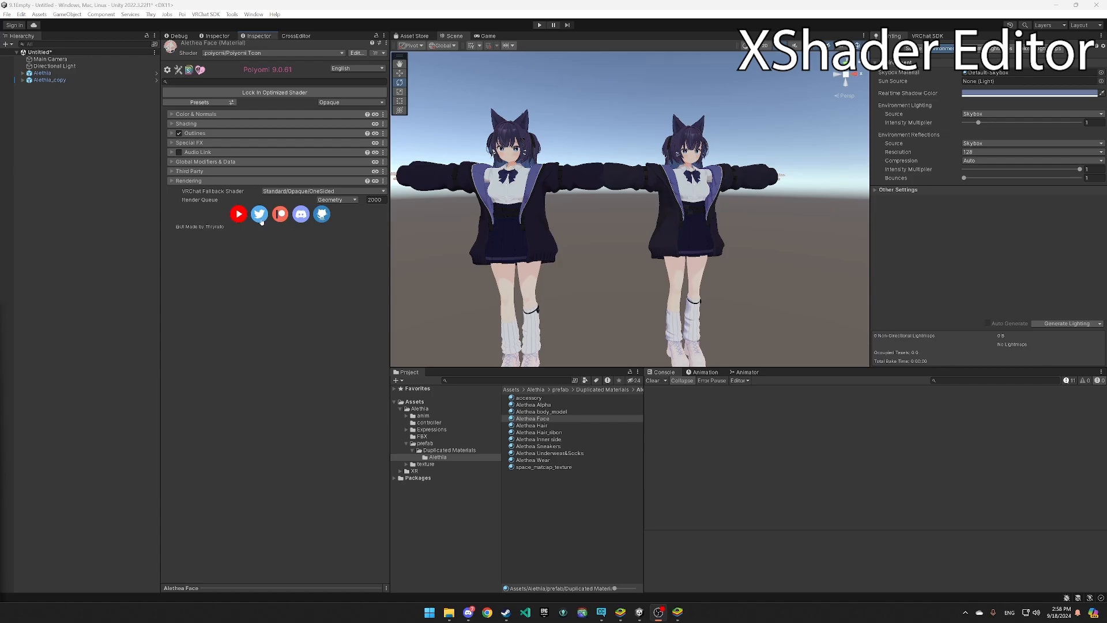
# Open all of Alethia_copy's materials in the Cross Shader Editor through the Thry material options
pyautogui.rightClick(44, 80)
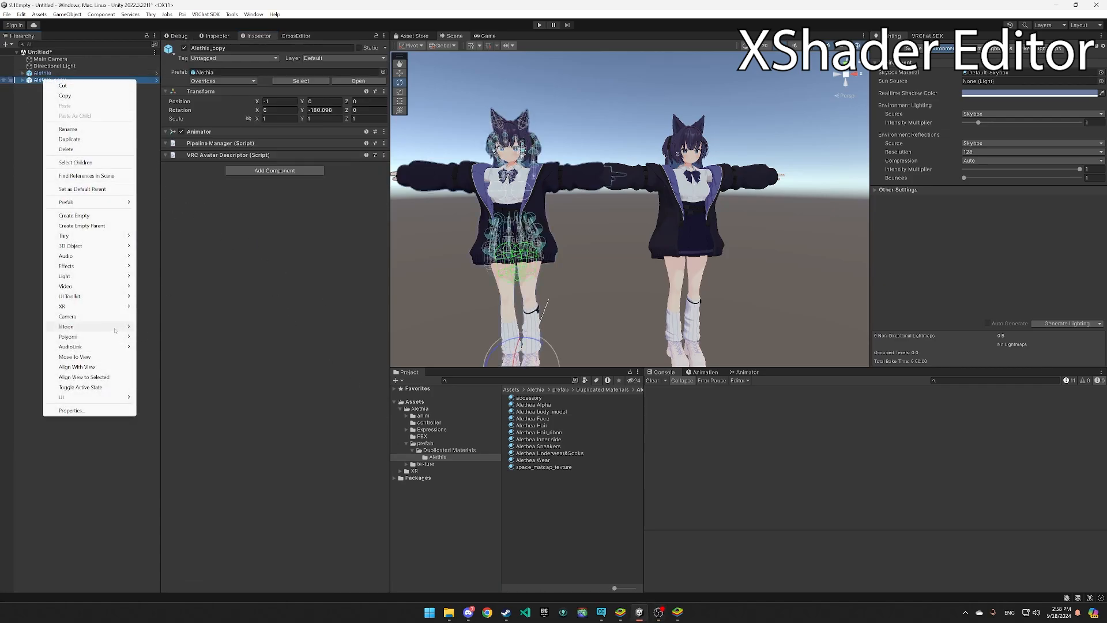
pyautogui.moveTo(116, 236)
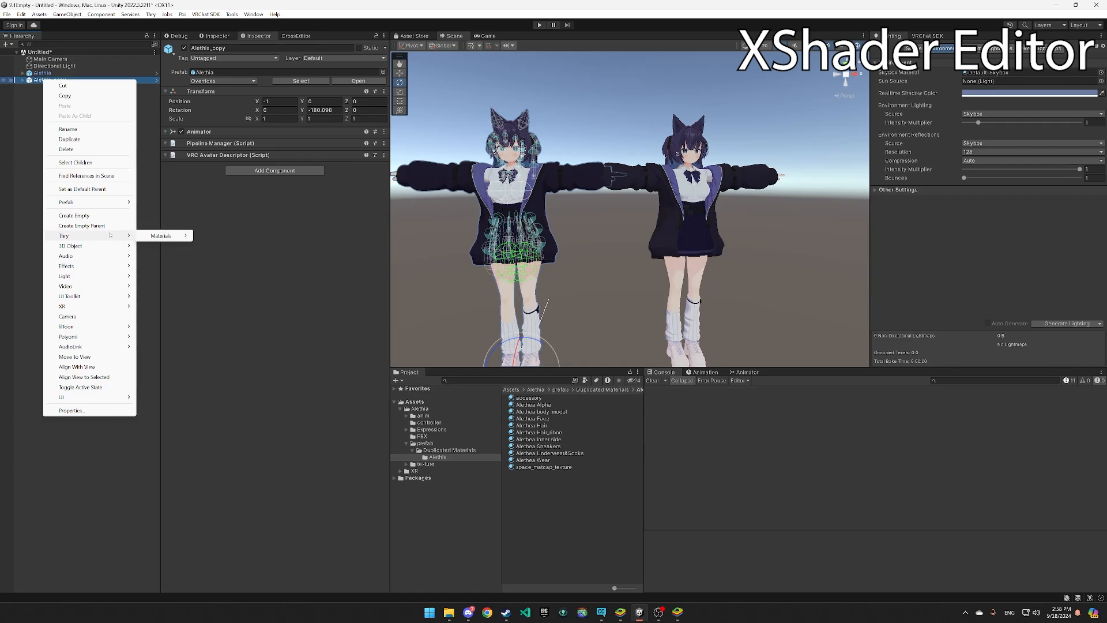
pyautogui.moveTo(166, 235)
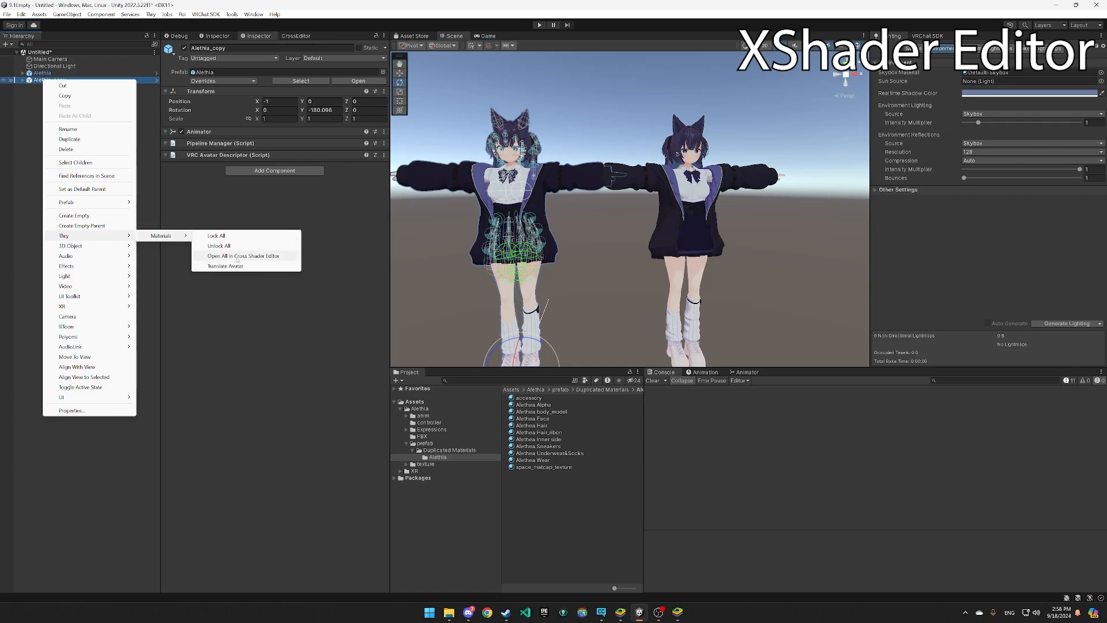
pyautogui.click(262, 256)
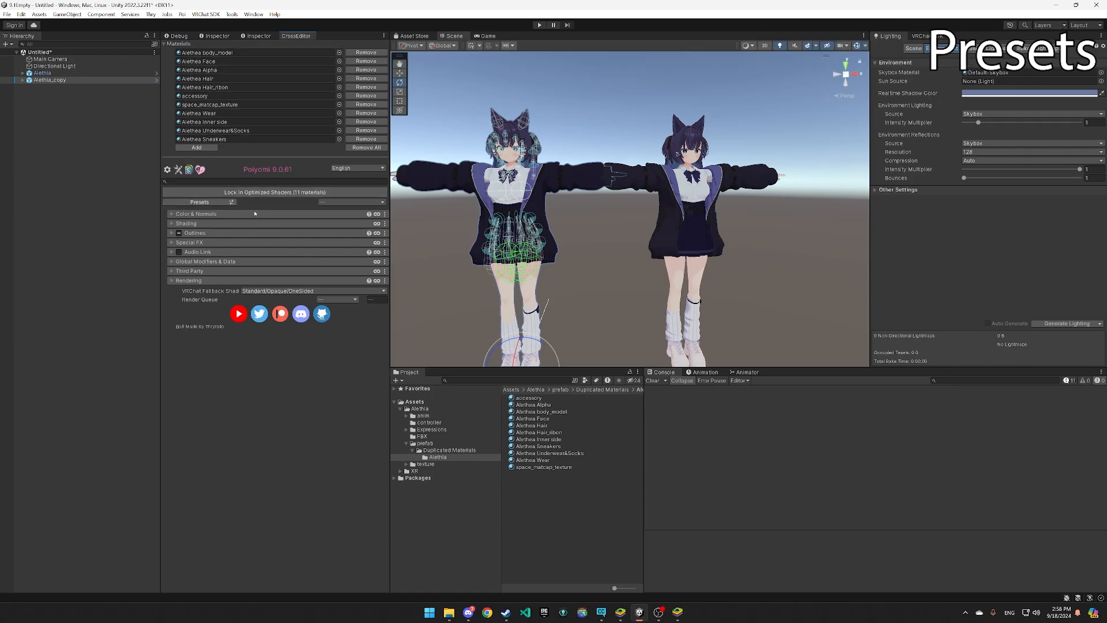
# Apply the GlitterStars preset from the SpecialFX Glitter category to all loaded materials
pyautogui.click(221, 202)
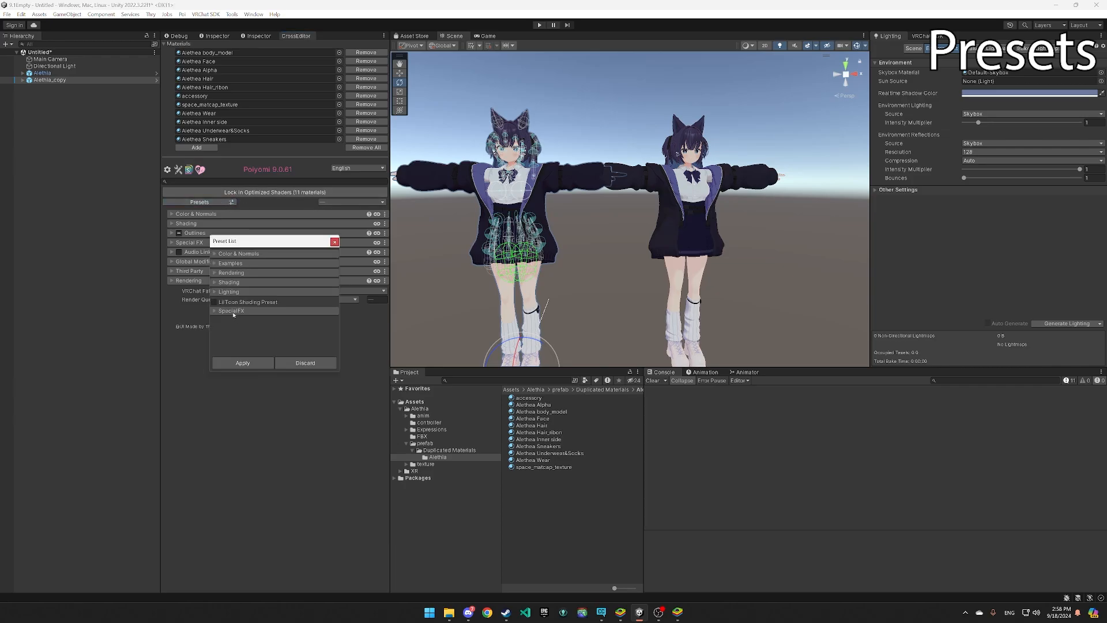
pyautogui.click(234, 313)
pyautogui.scroll(-3, 270, 305)
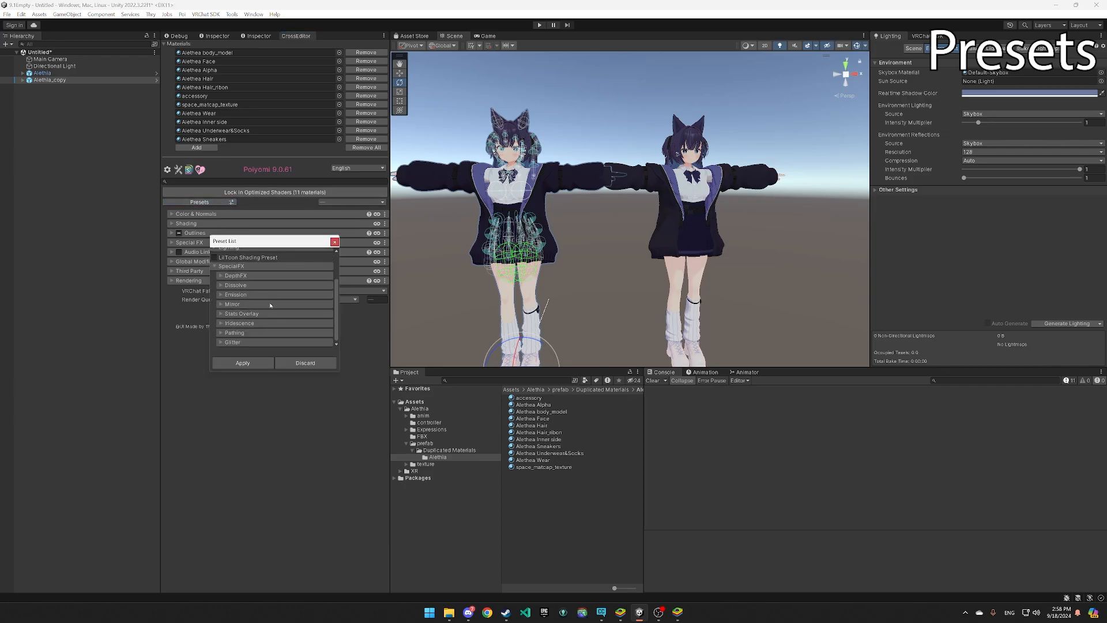
pyautogui.click(232, 342)
pyautogui.scroll(-1, 233, 341)
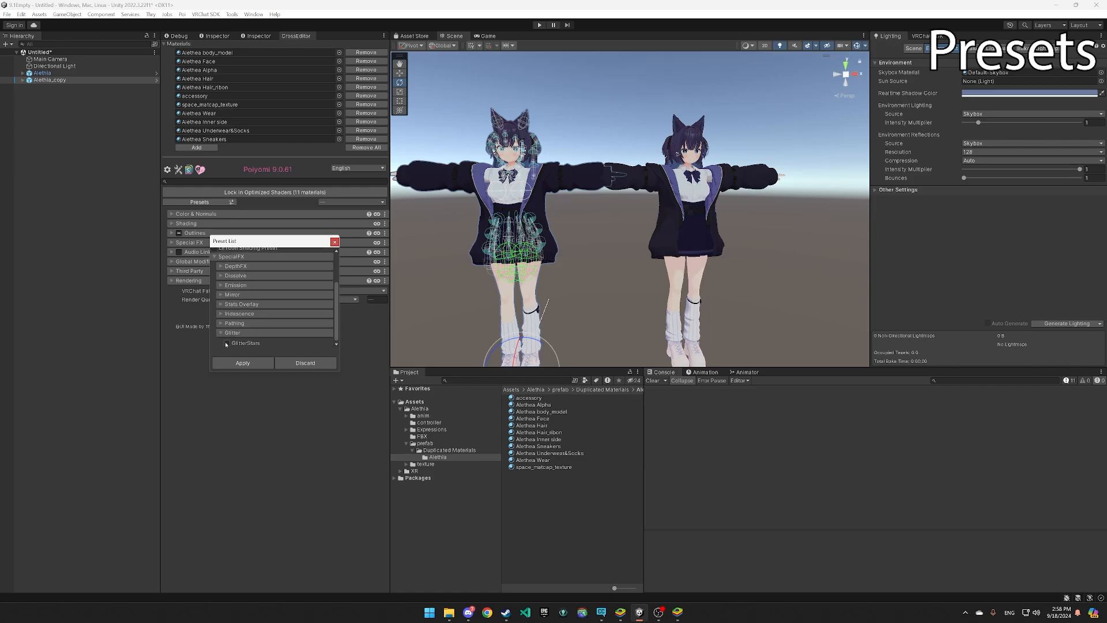
pyautogui.click(228, 344)
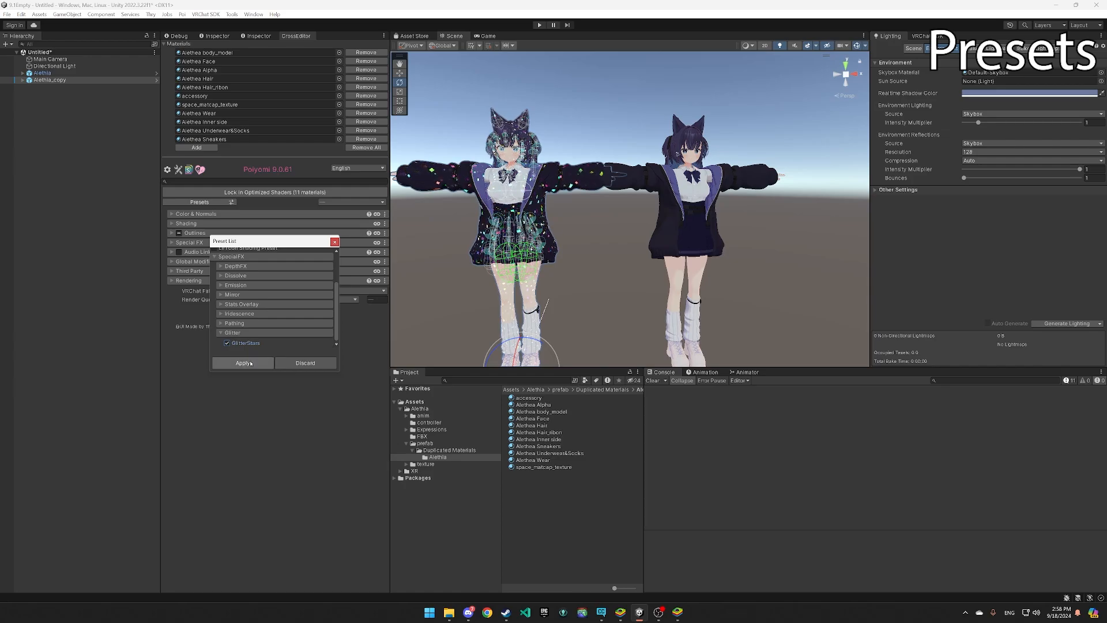
pyautogui.click(242, 363)
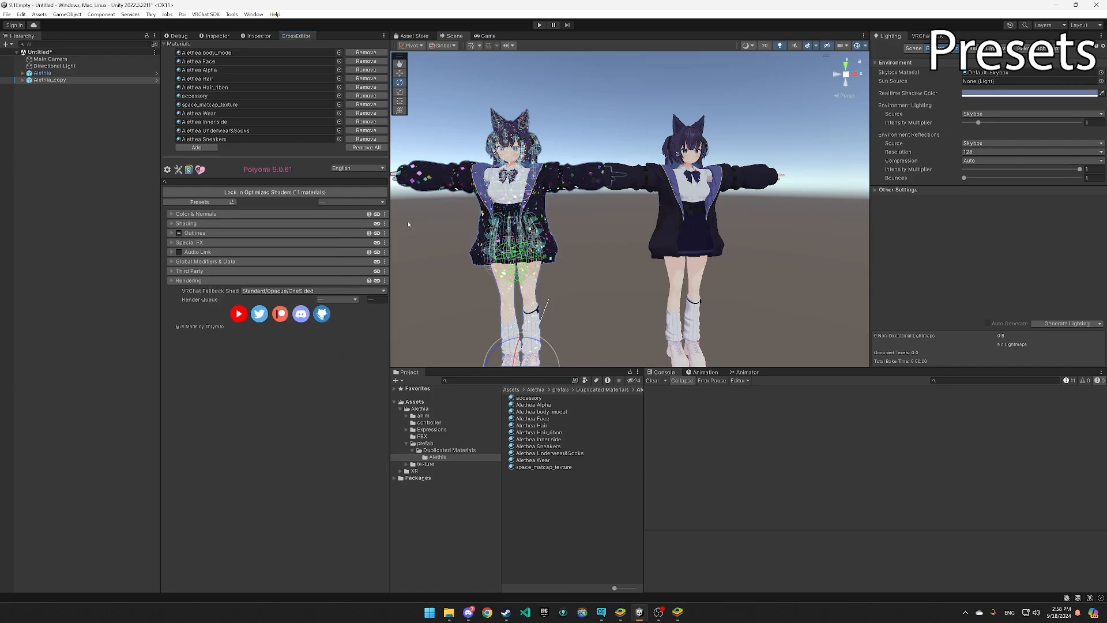
# Search for "star" and assign the star image as the Glitter / Sparkle shape texture, checking it up close on the avatar
pyautogui.click(190, 242)
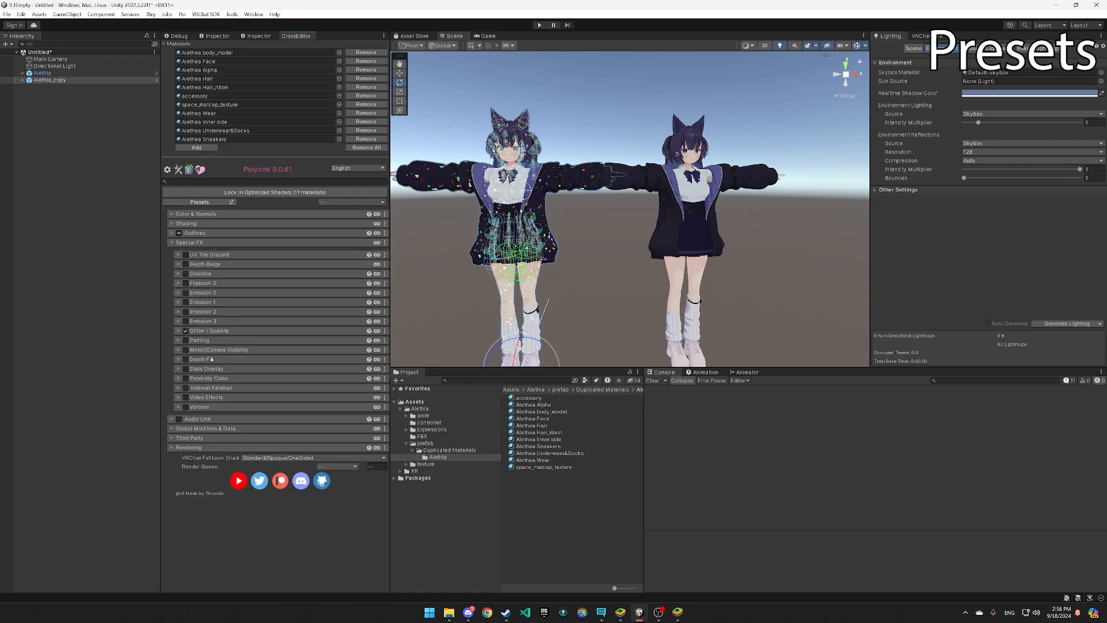
pyautogui.click(208, 332)
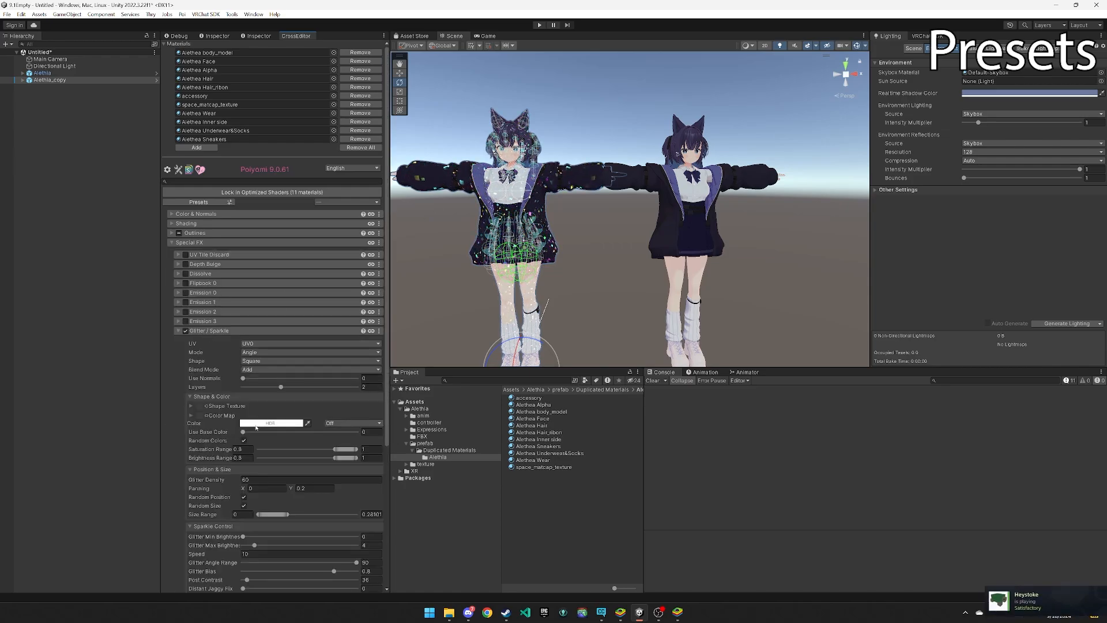
pyautogui.click(211, 408)
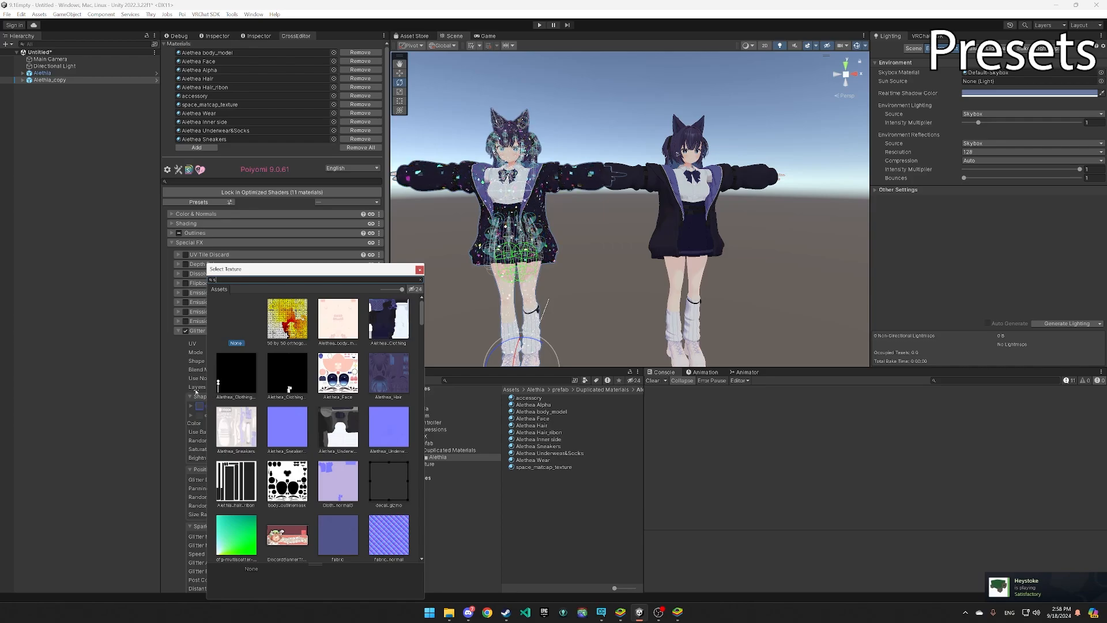
pyautogui.write('star')
pyautogui.doubleClick(287, 318)
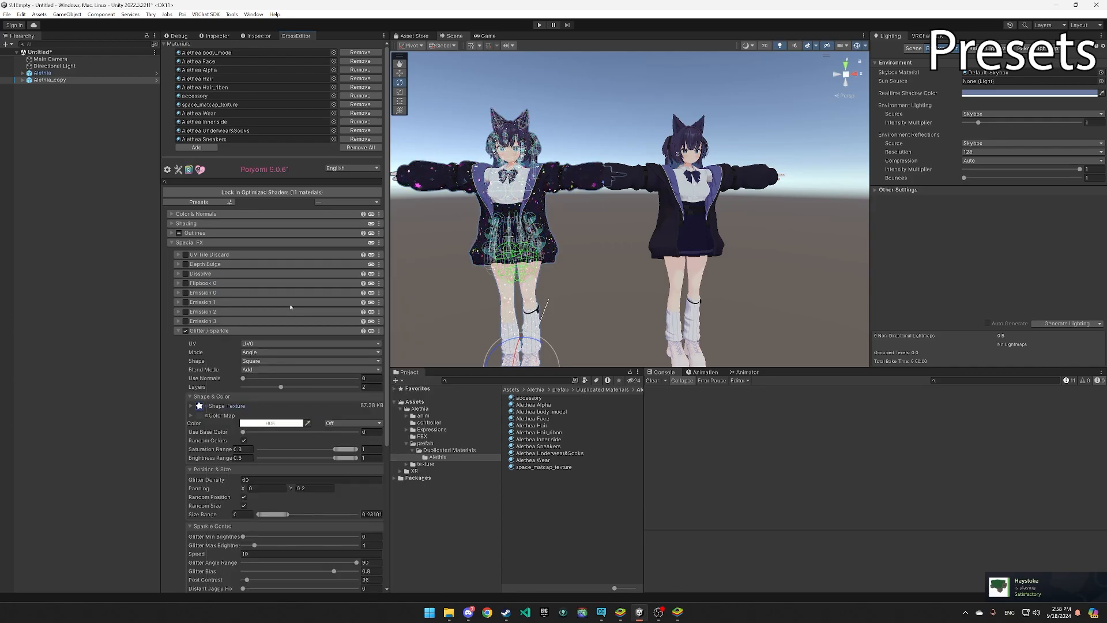
pyautogui.scroll(10, 571, 201)
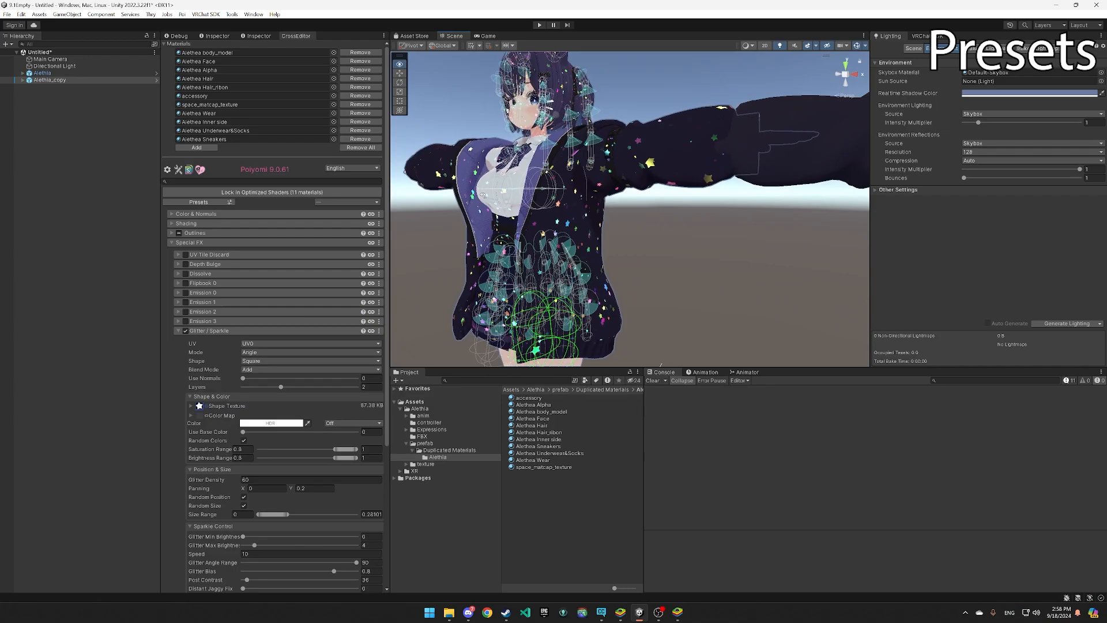
pyautogui.moveTo(463, 195); pyautogui.dragTo(468, 175, button='right')
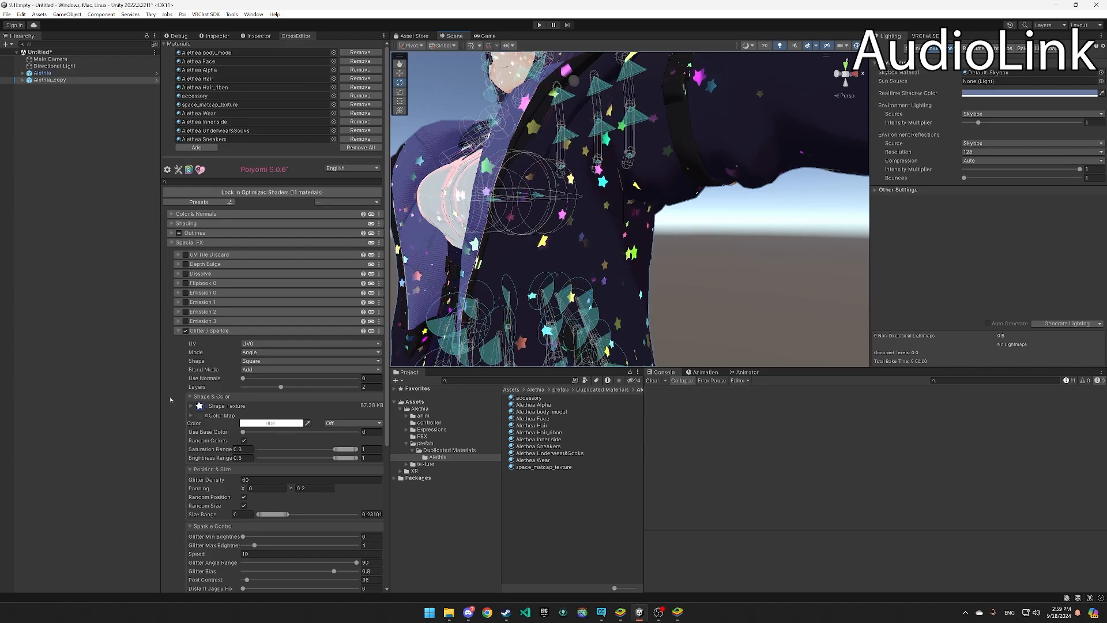
# Enable the shader's main Audio Link section and the Audio Link option within Glitter / Sparkle
pyautogui.click(229, 331)
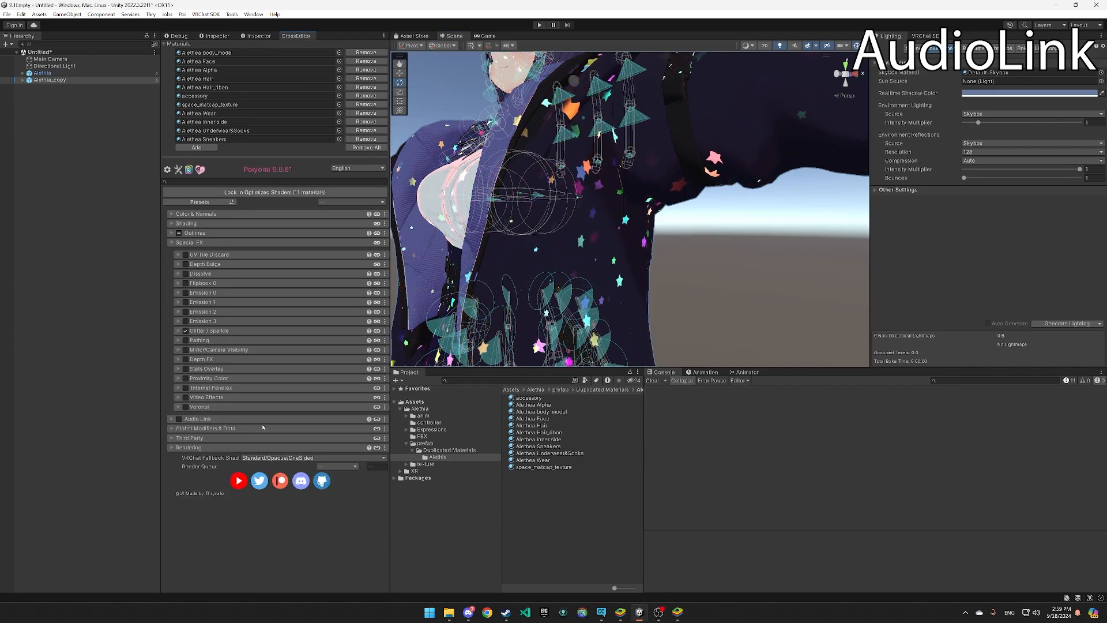
pyautogui.click(179, 418)
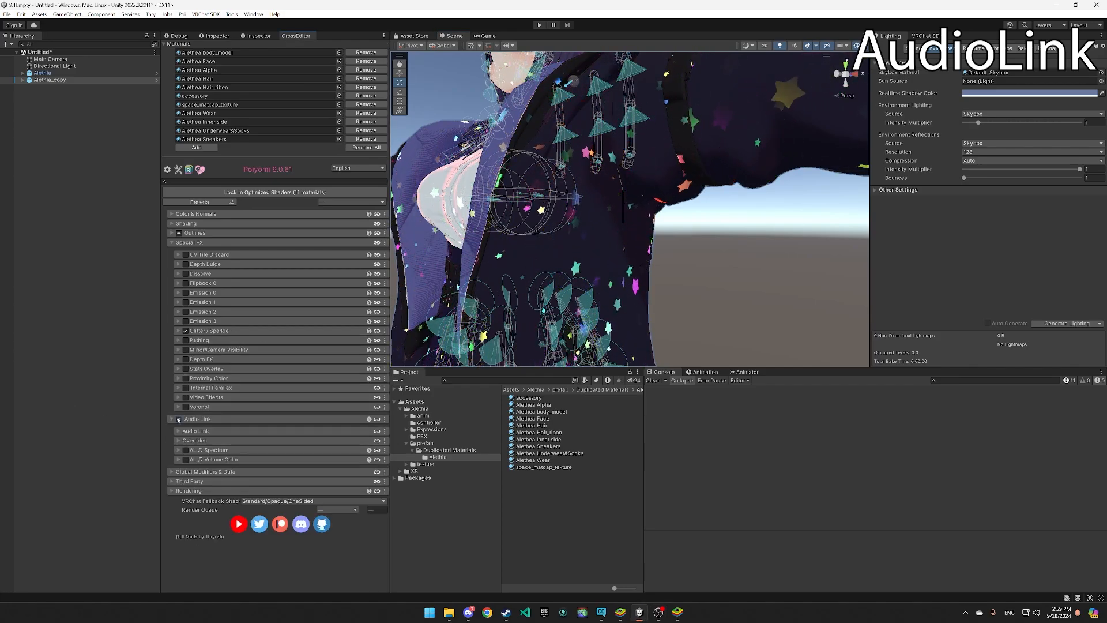
pyautogui.click(205, 331)
pyautogui.scroll(-4, 218, 475)
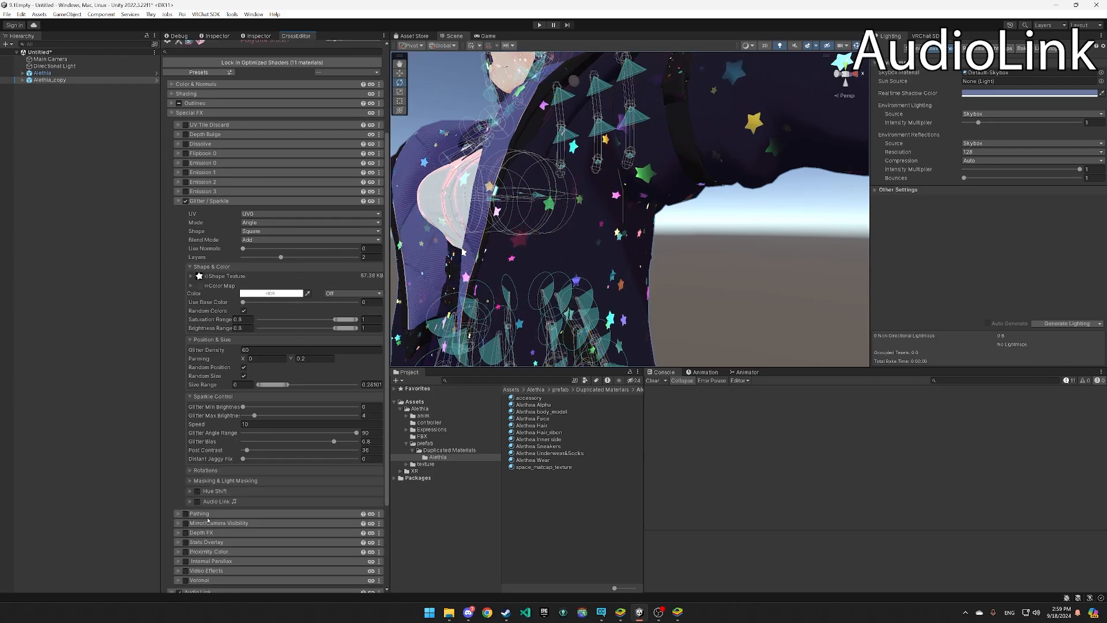
pyautogui.click(198, 501)
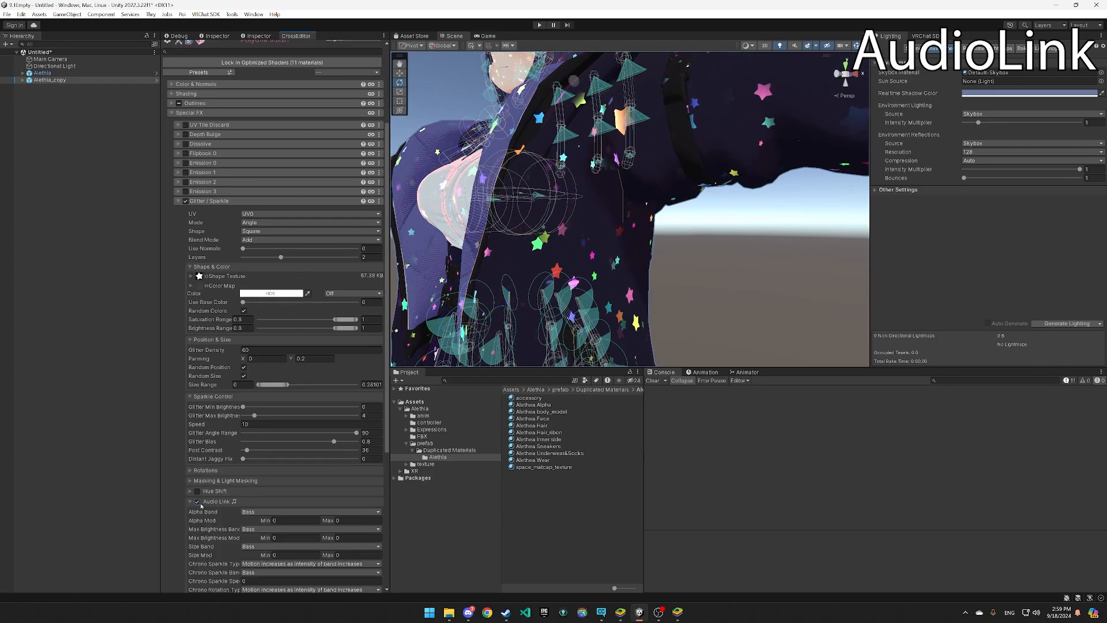
# Set the Alpha Band of the Glitter / Sparkle Audio Link to Treble
pyautogui.scroll(-2, 294, 460)
pyautogui.scroll(-1, 294, 460)
pyautogui.click(277, 434)
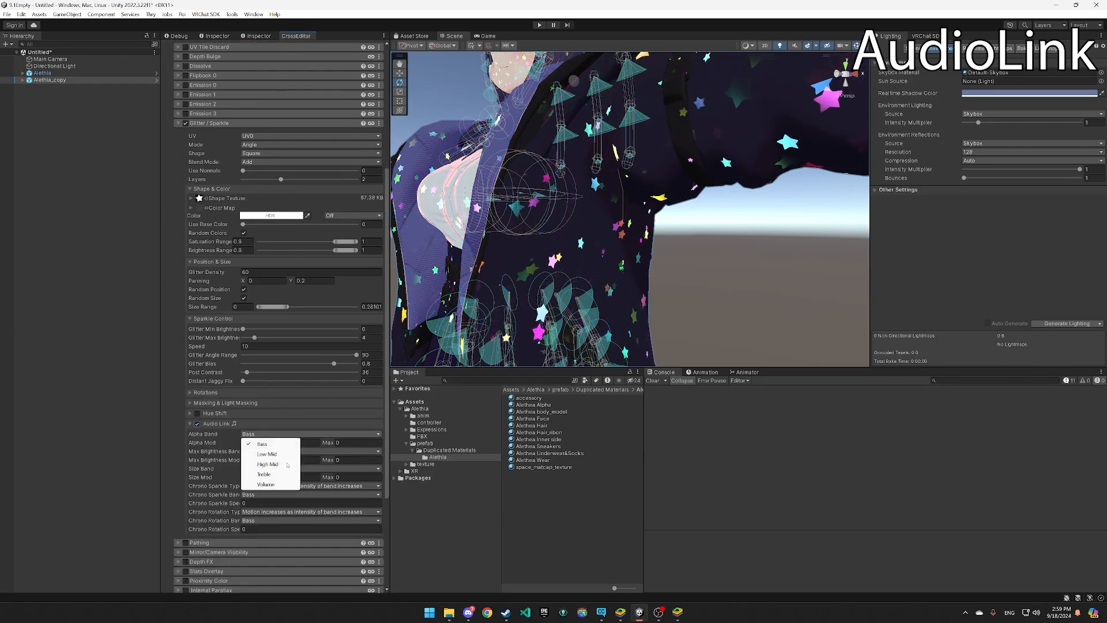
pyautogui.click(271, 476)
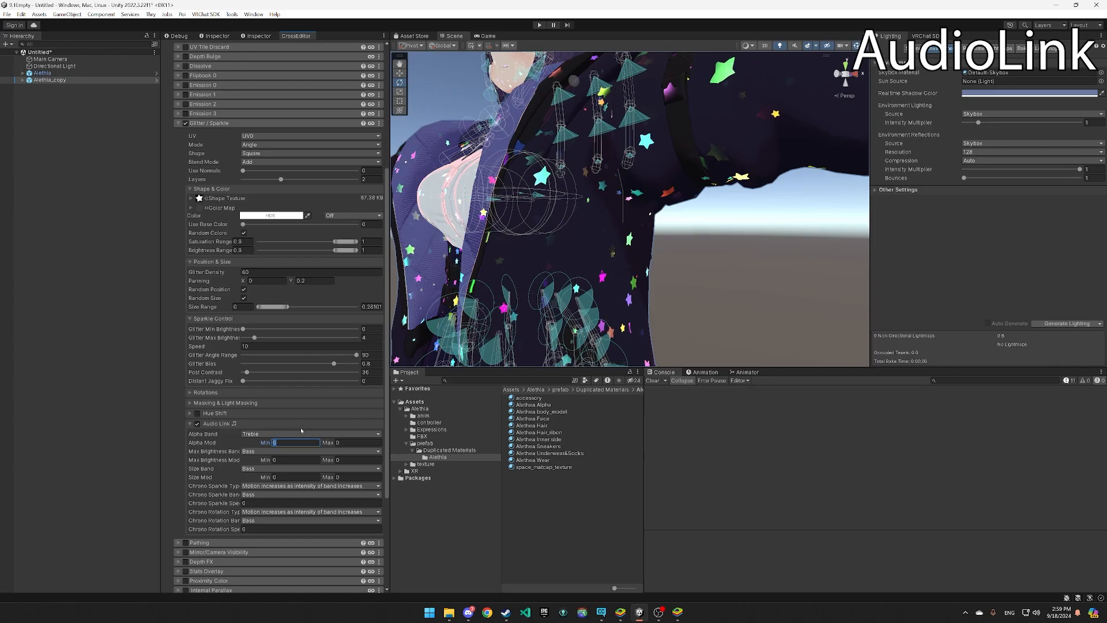
# Set the Alpha Mod of the Glitter / Sparkle Audio Link to a minimum of -1 and a maximum of 1
pyautogui.write('-1')
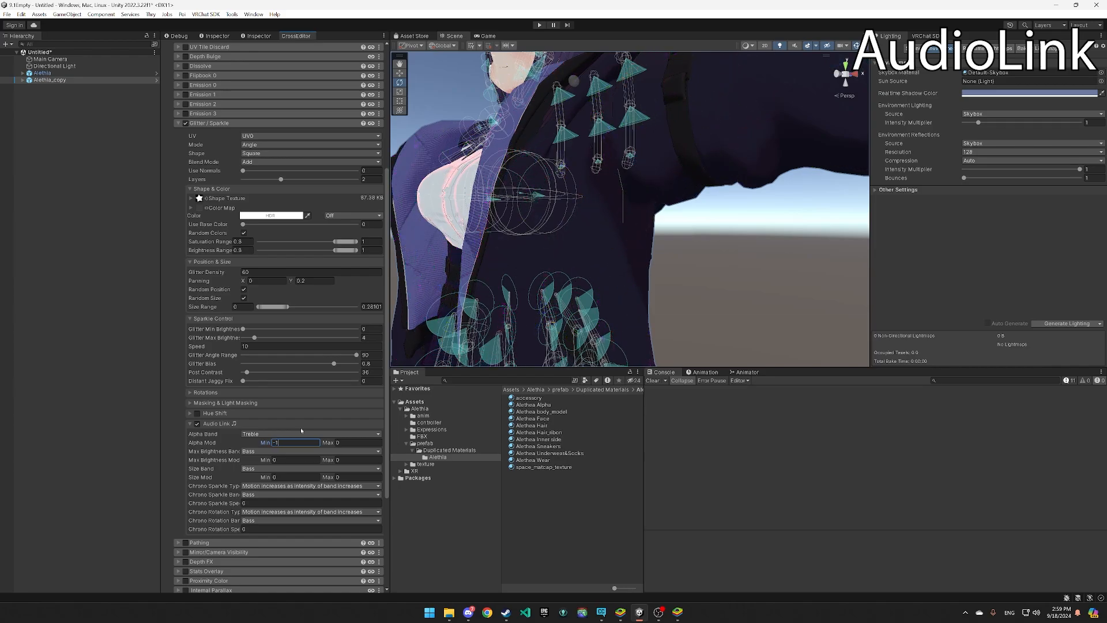
pyautogui.click(358, 442)
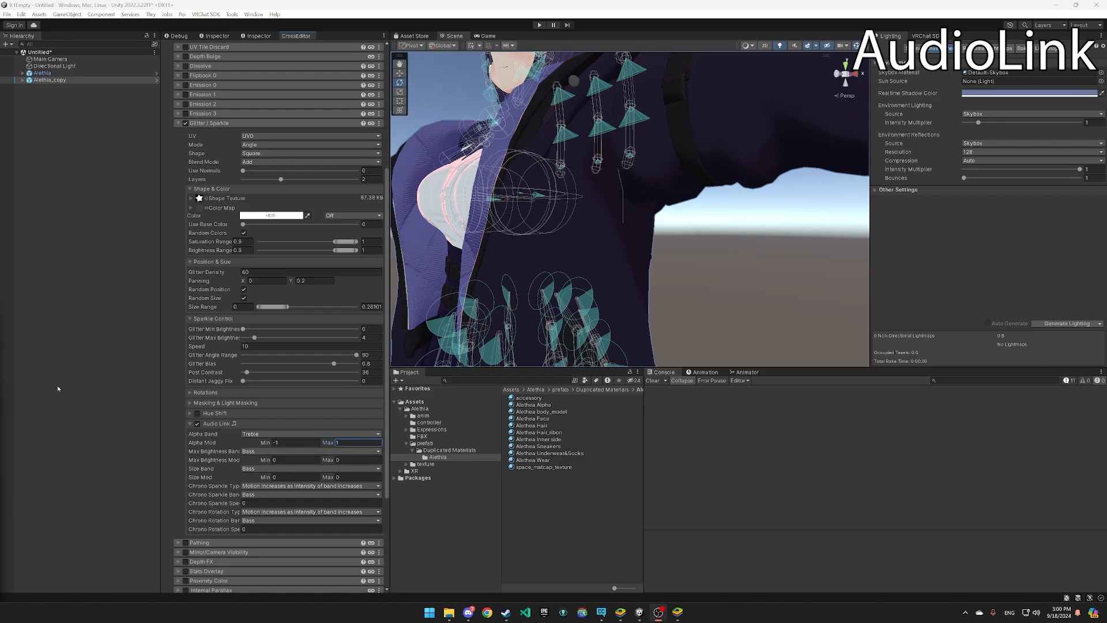
# Add the AudioLink prefab to the scene
pyautogui.click(232, 14)
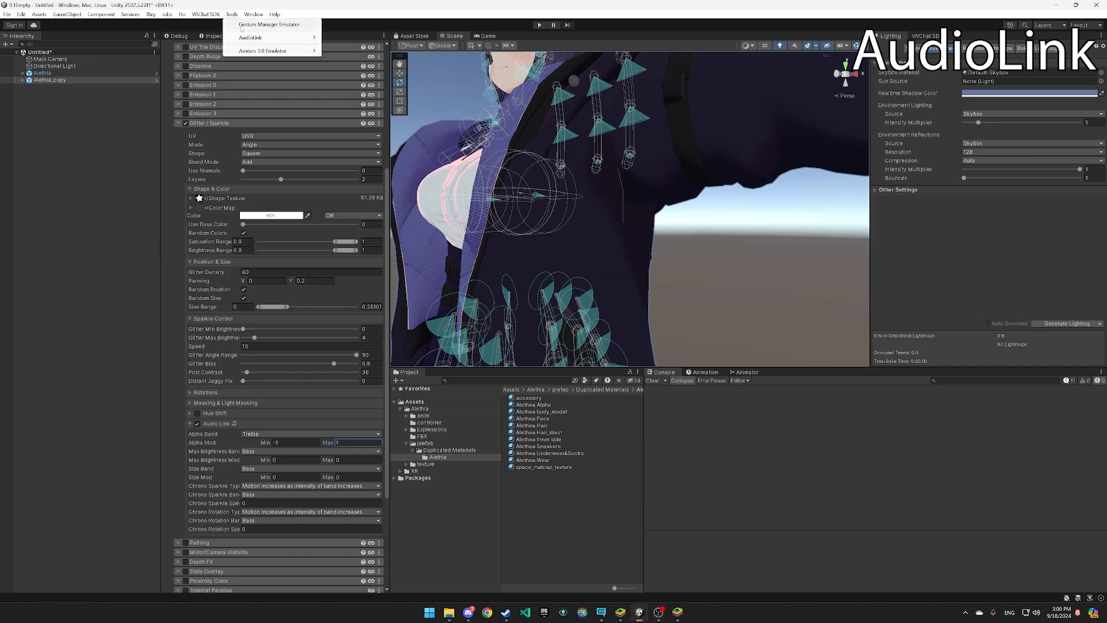
pyautogui.moveTo(305, 36)
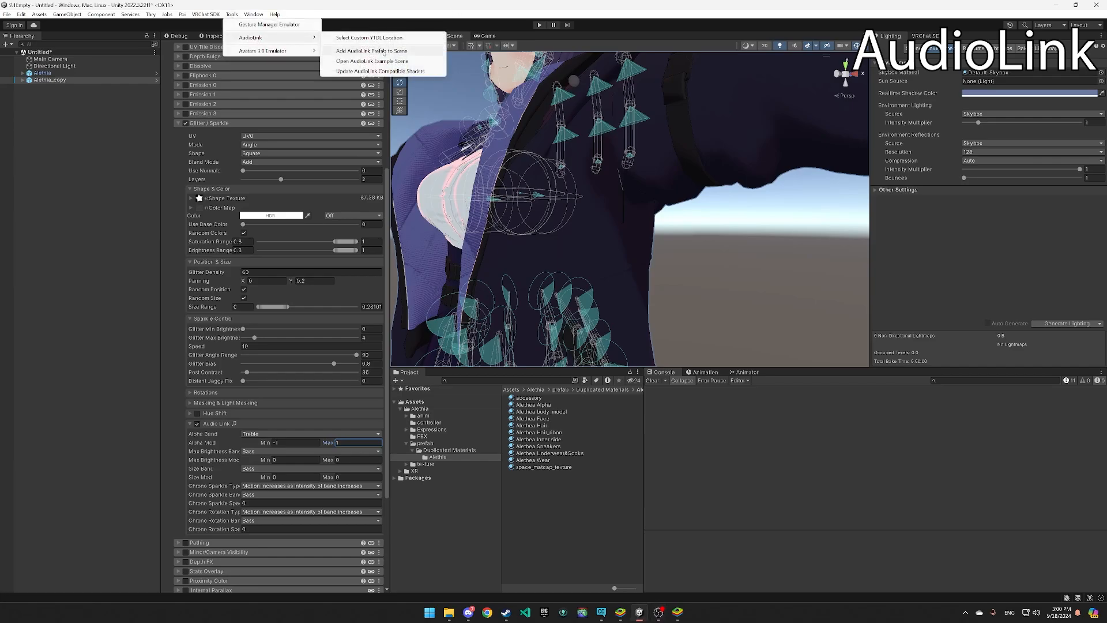
pyautogui.click(389, 51)
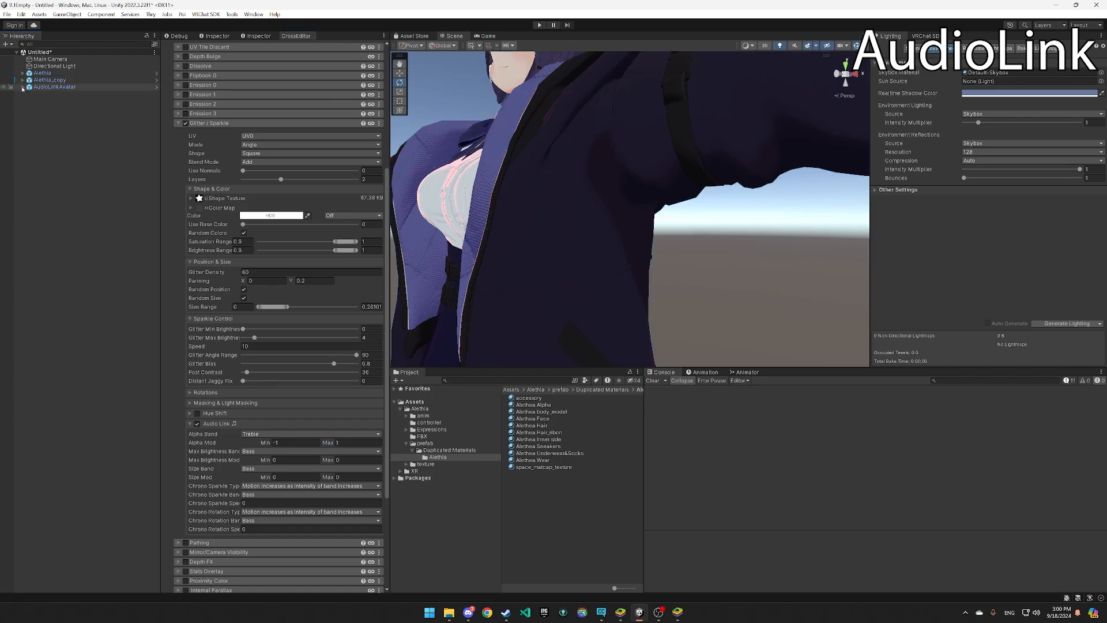
# Replace the AudioLinkYtdlpPlayer's video URL with the previously copied YouTube link and enable its global video texture
pyautogui.click(22, 87)
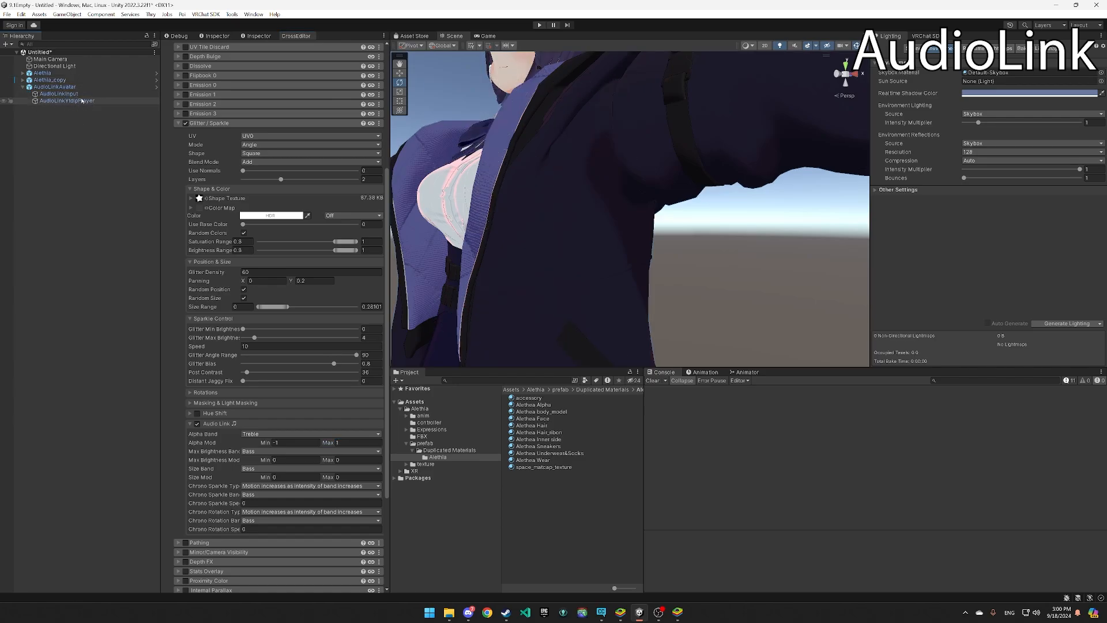
pyautogui.click(82, 100)
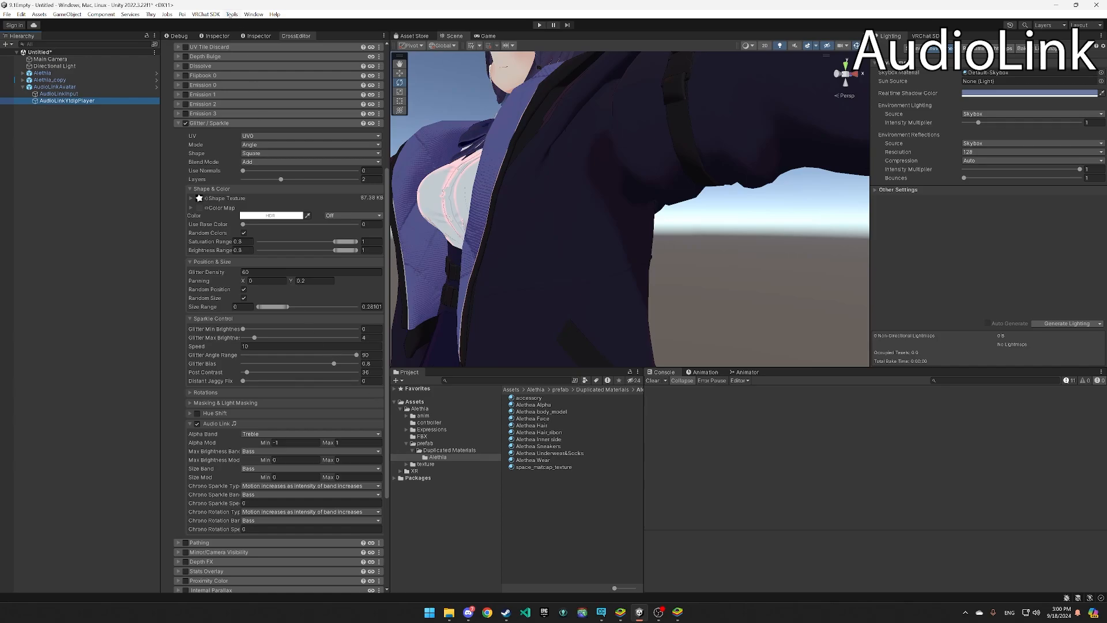
pyautogui.click(213, 35)
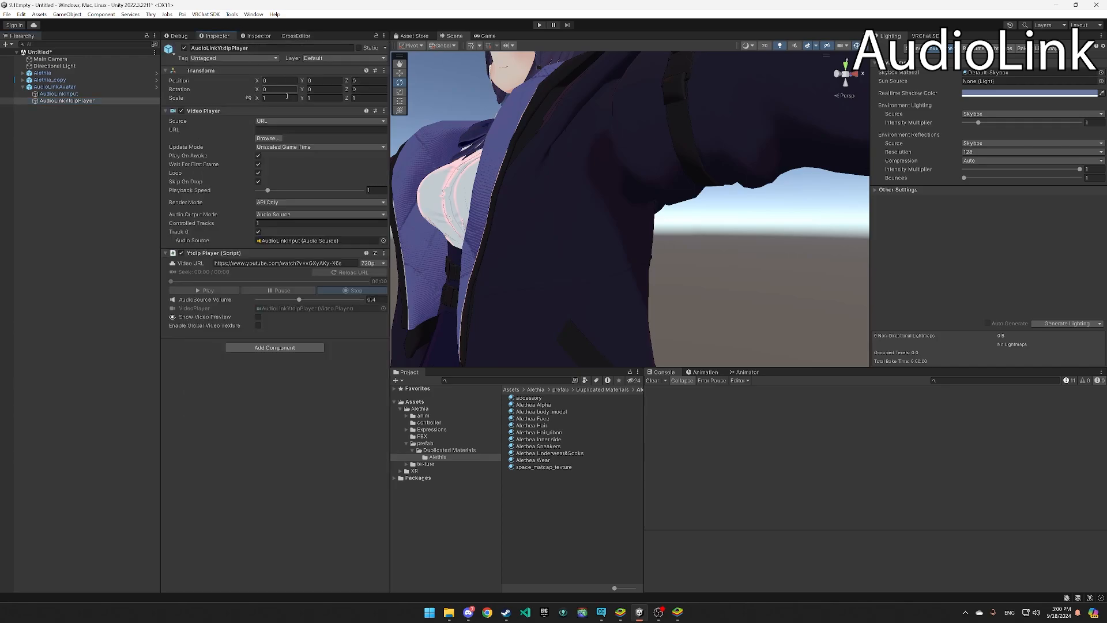
pyautogui.click(343, 262)
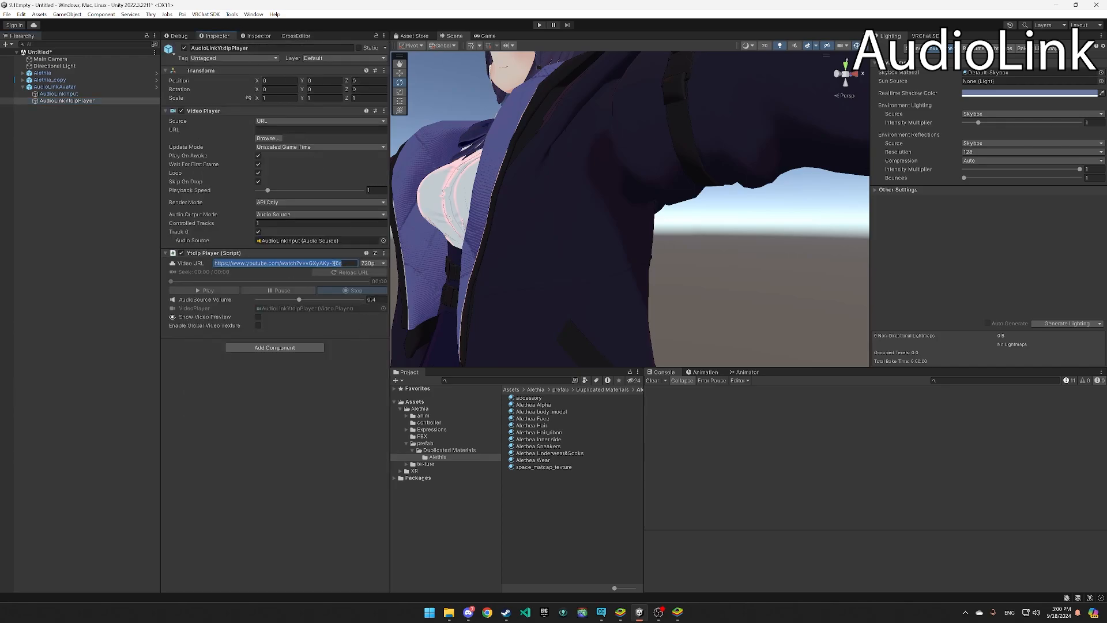
pyautogui.press('super+v')
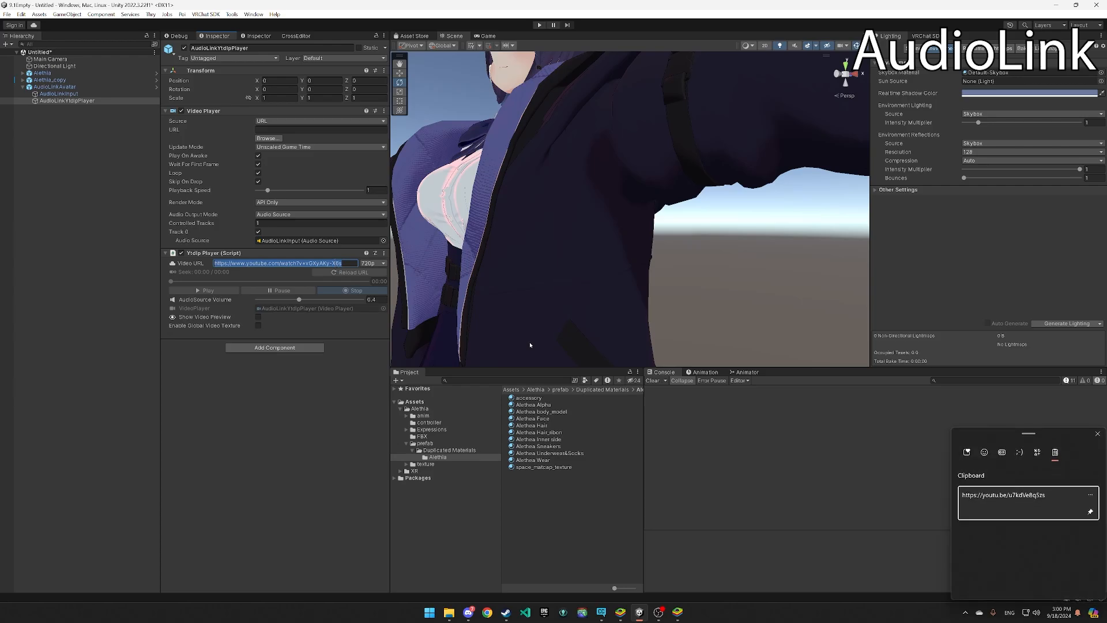
pyautogui.click(1030, 513)
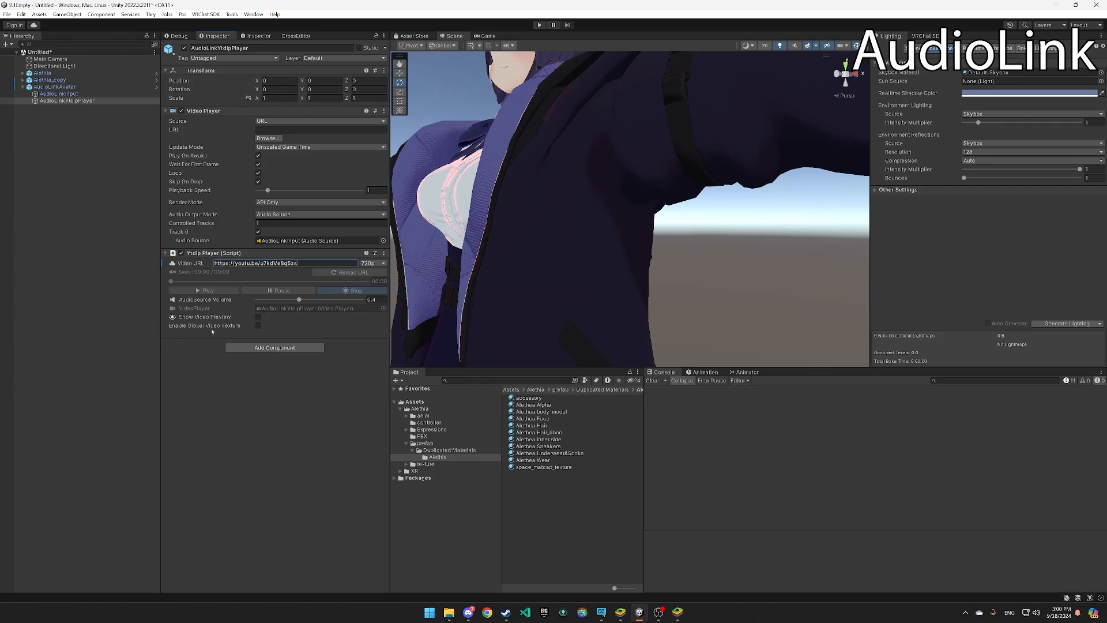
pyautogui.click(258, 326)
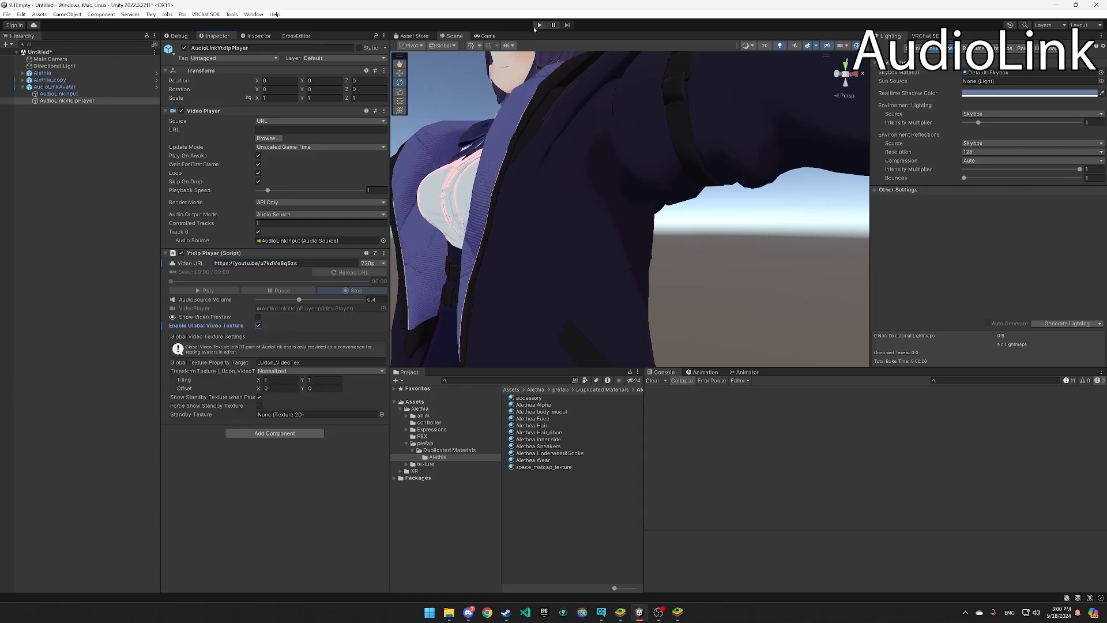
# Run the scene in play mode and view the avatar's glitter reacting to the music in the Scene view
pyautogui.click(539, 25)
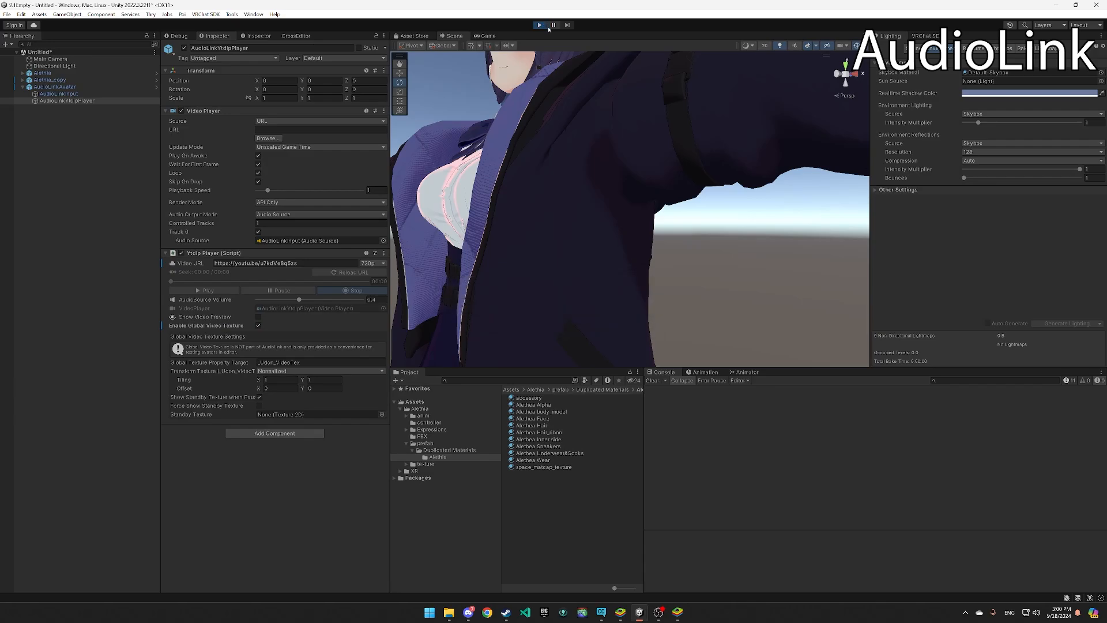
pyautogui.click(453, 36)
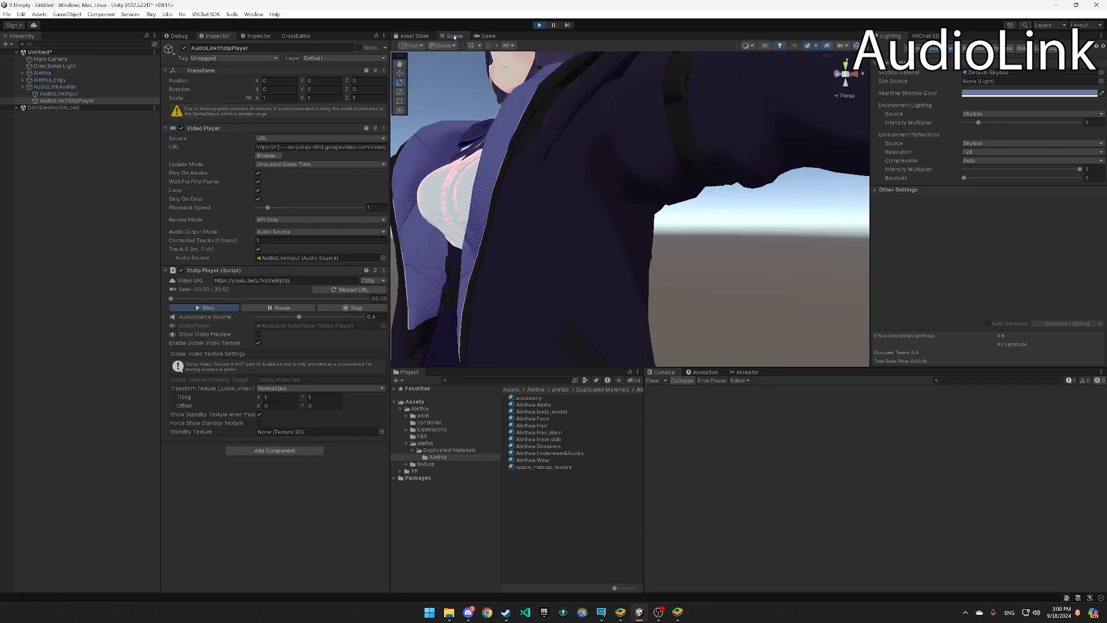
pyautogui.scroll(-3, 568, 218)
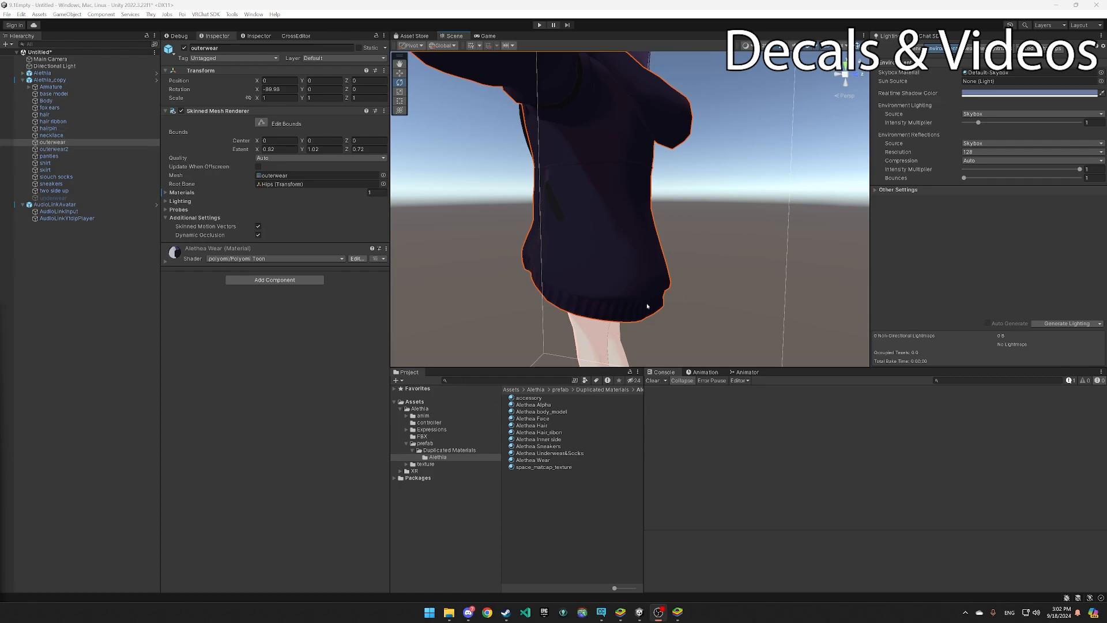
# Enable Decal 0 under Color & Normals in the outerwear's Alethea Wear material
pyautogui.click(211, 262)
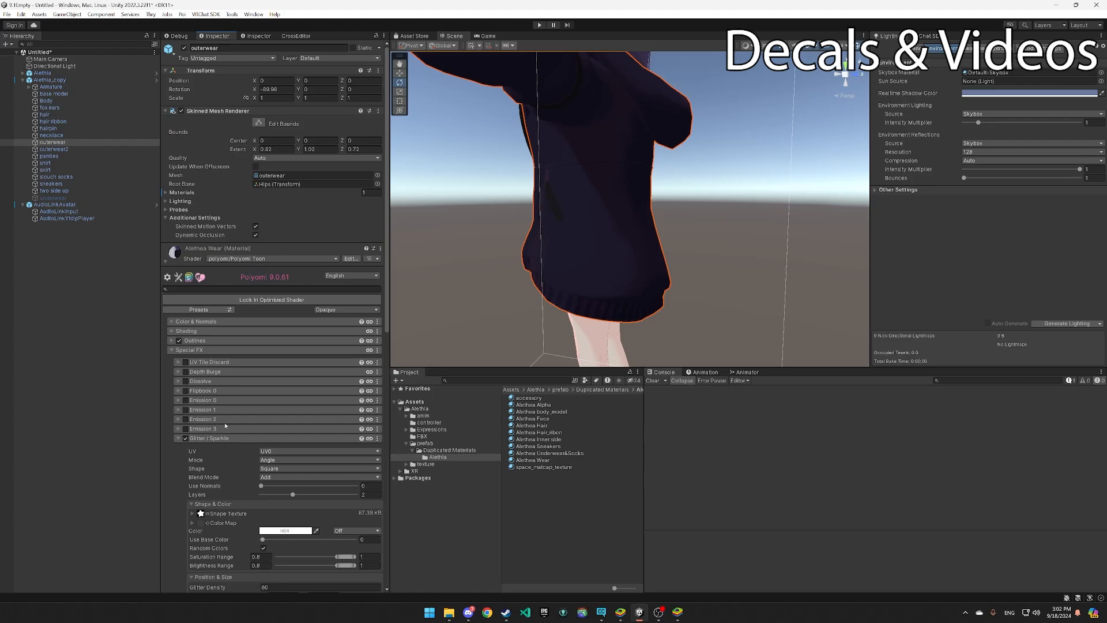
pyautogui.click(206, 439)
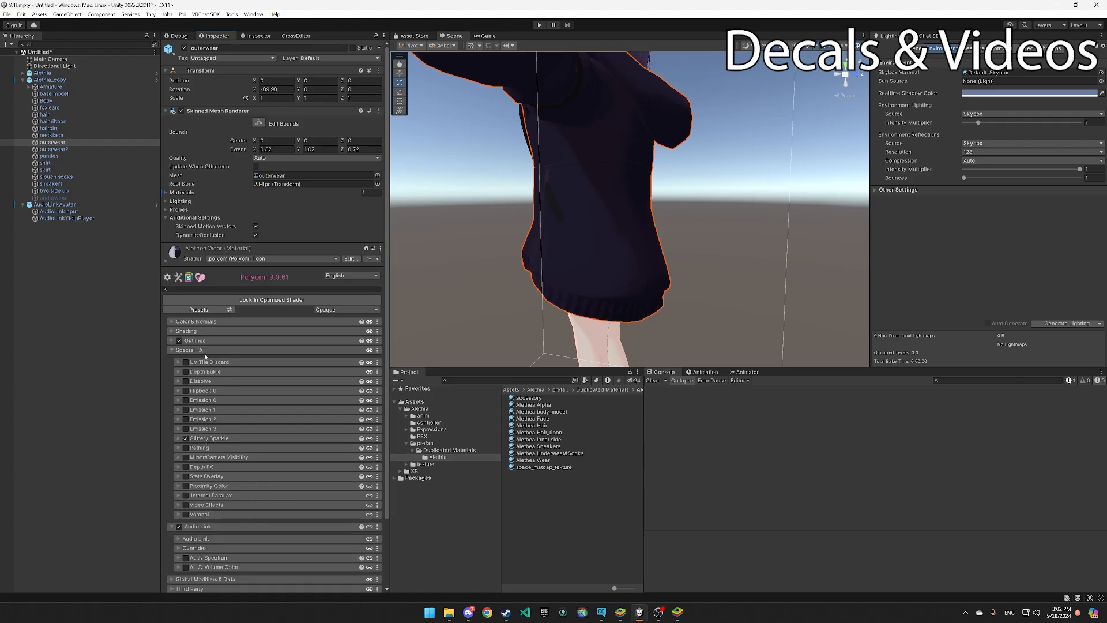
pyautogui.click(193, 321)
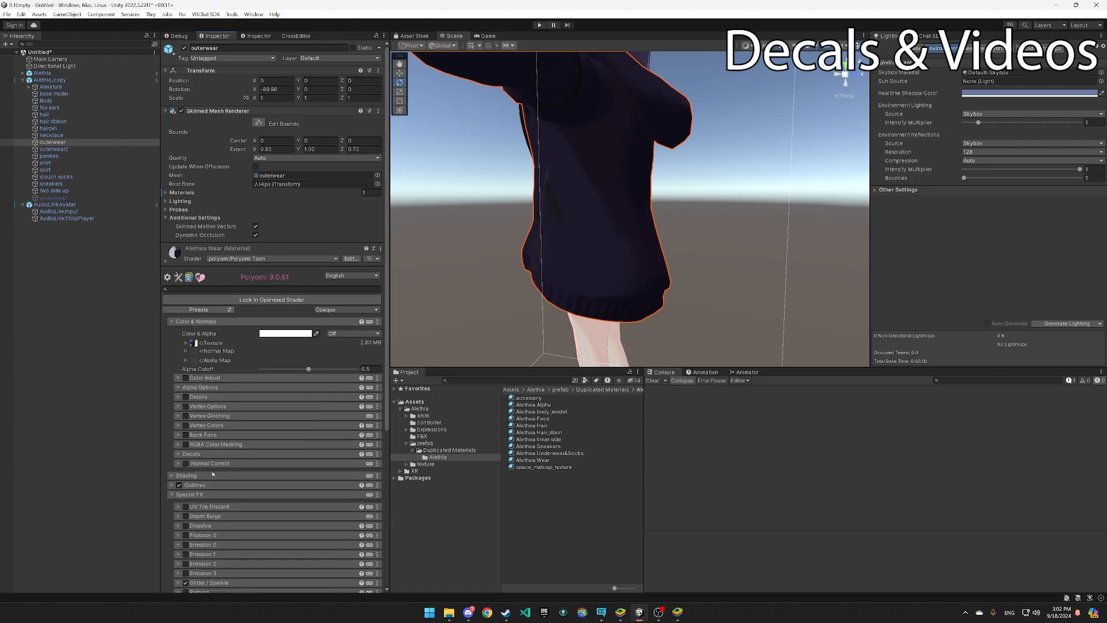
pyautogui.click(191, 454)
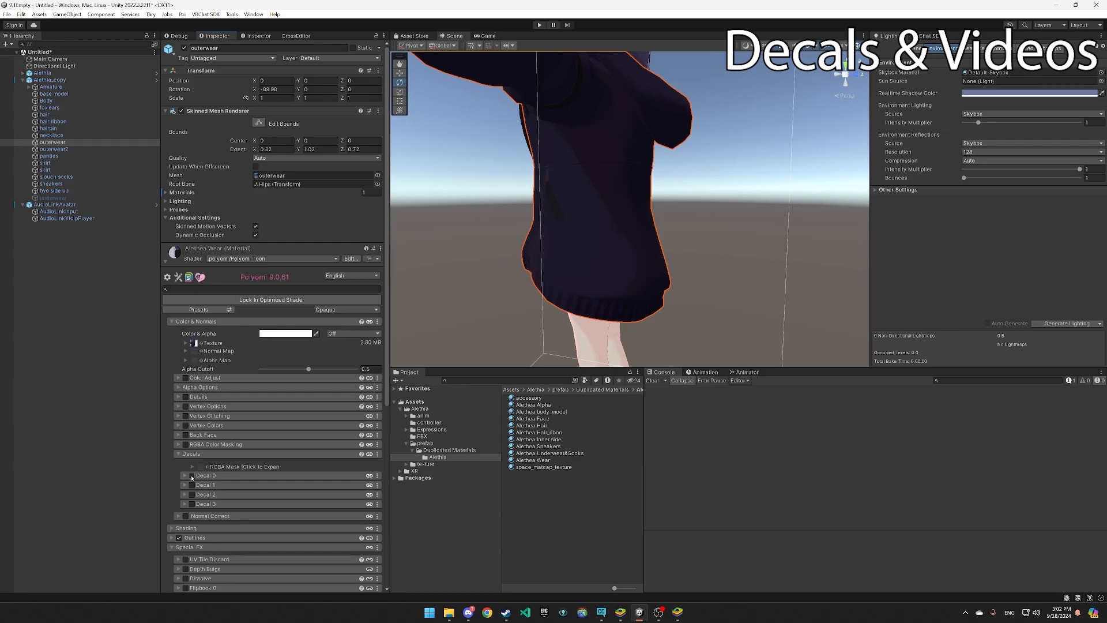
pyautogui.click(192, 476)
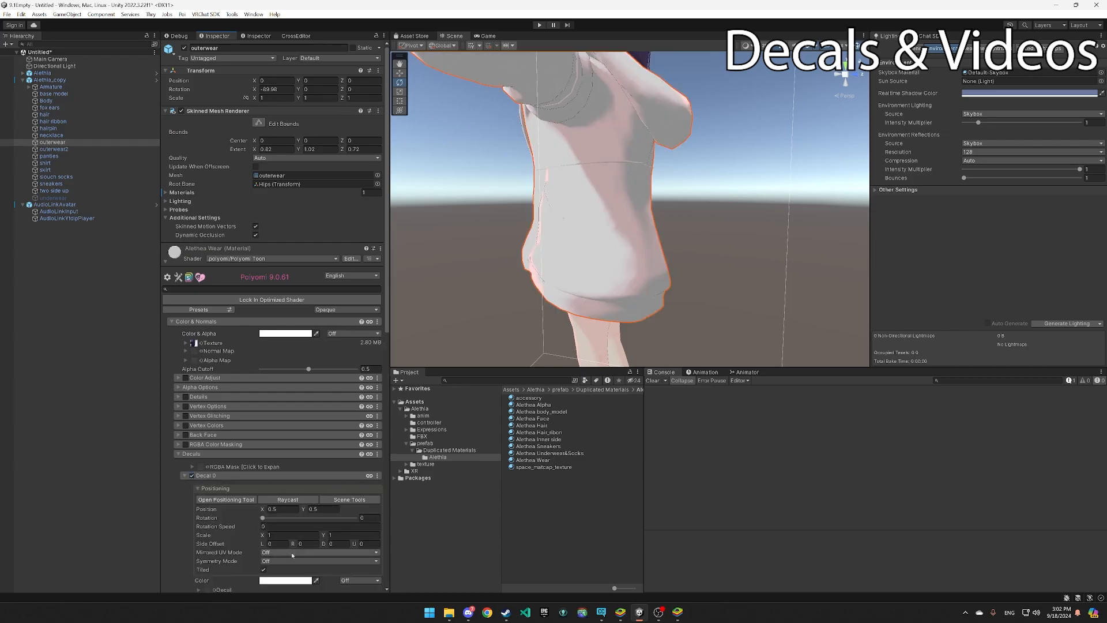
# Set the scale of Decal 0 to 0.05 in X and Y and turn off Tiled
pyautogui.click(283, 535)
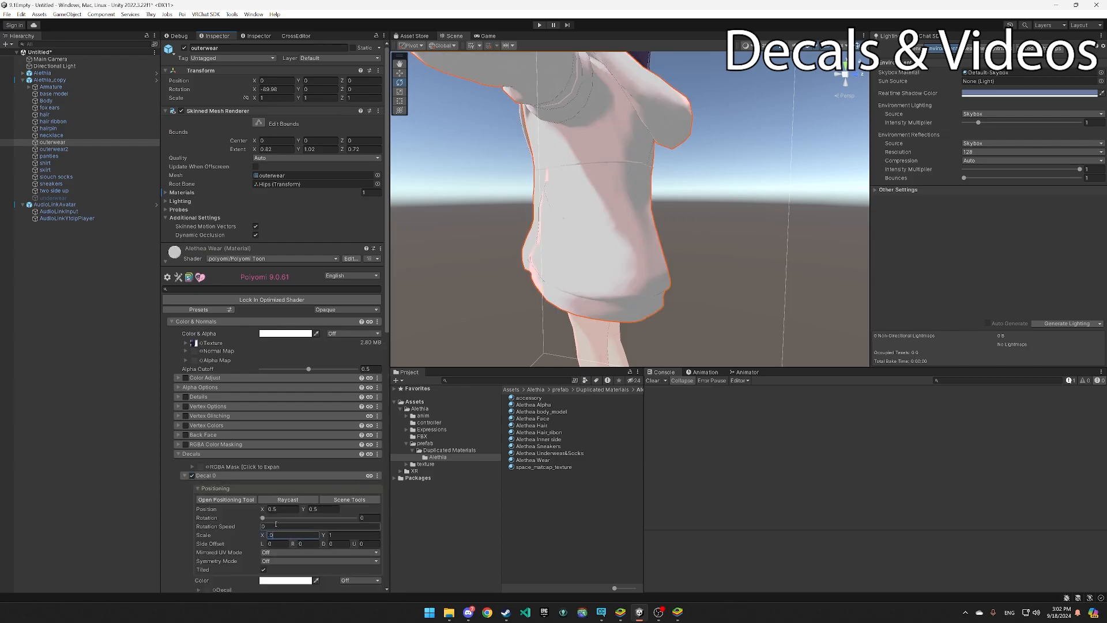
pyautogui.press('Tab')
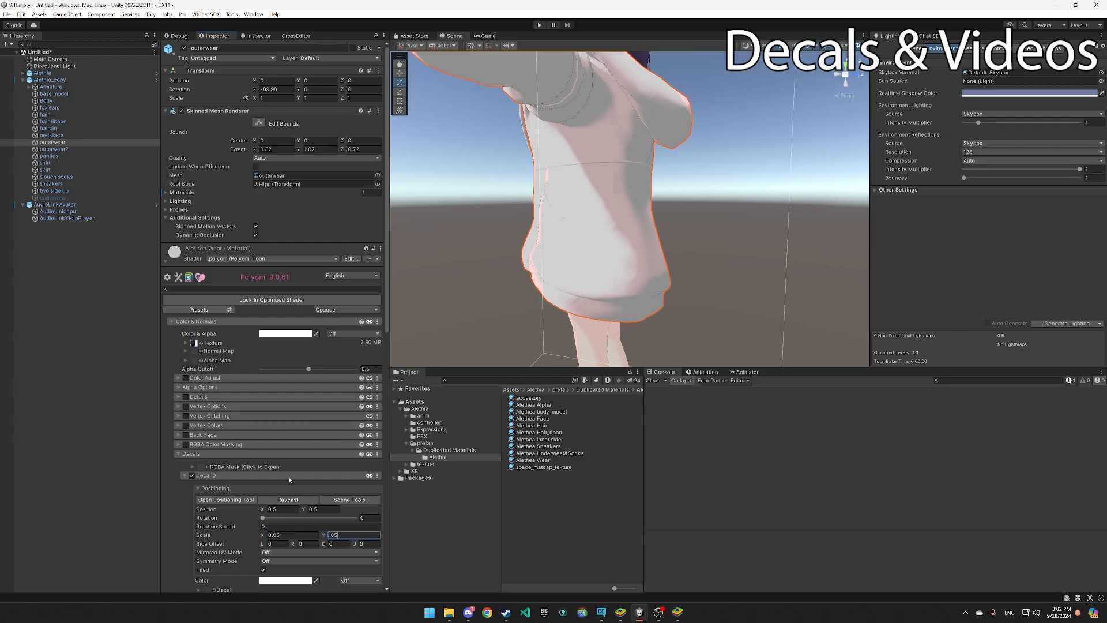
pyautogui.scroll(-1, 290, 479)
pyautogui.click(263, 545)
pyautogui.scroll(-2, 310, 515)
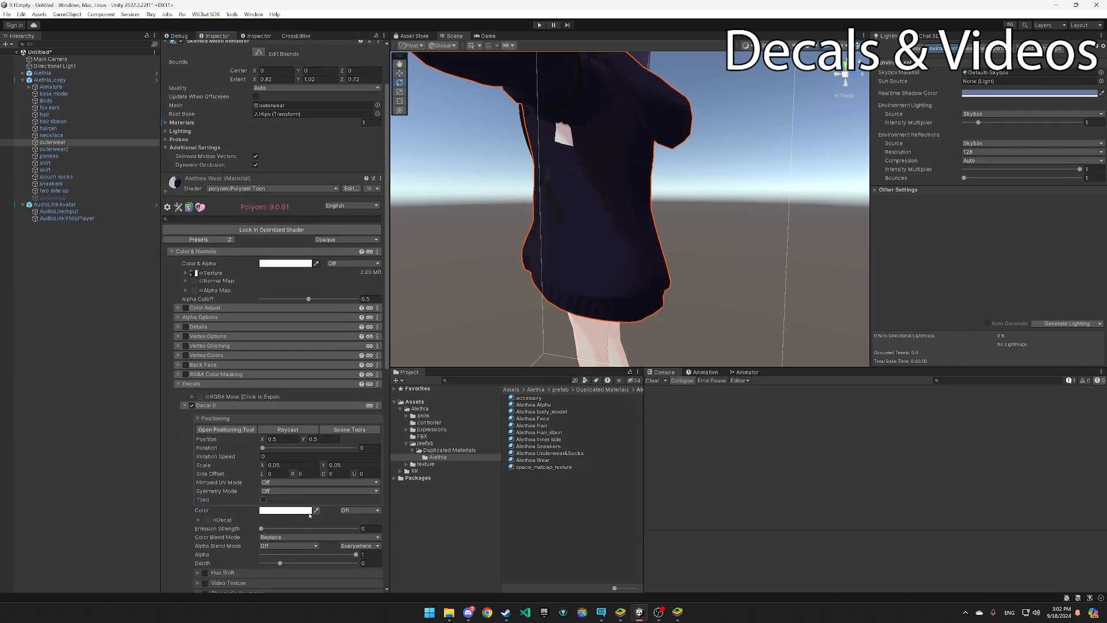
# Position Decal 0 on the lower part of the outerwear, just above the hem, with the Raycast tool
pyautogui.scroll(-2, 315, 493)
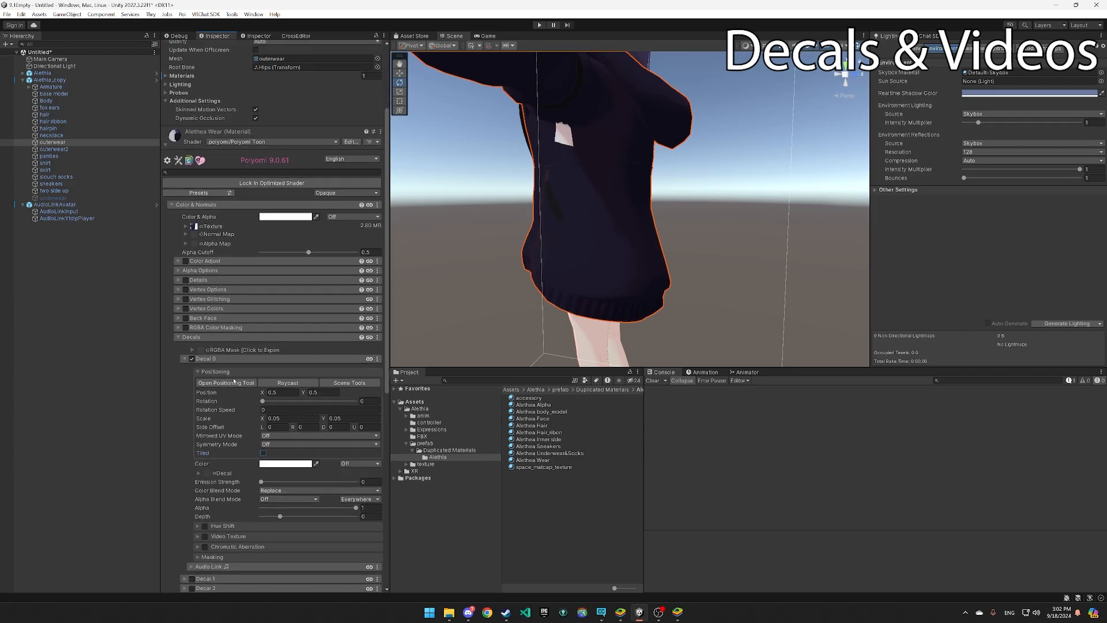
pyautogui.click(287, 383)
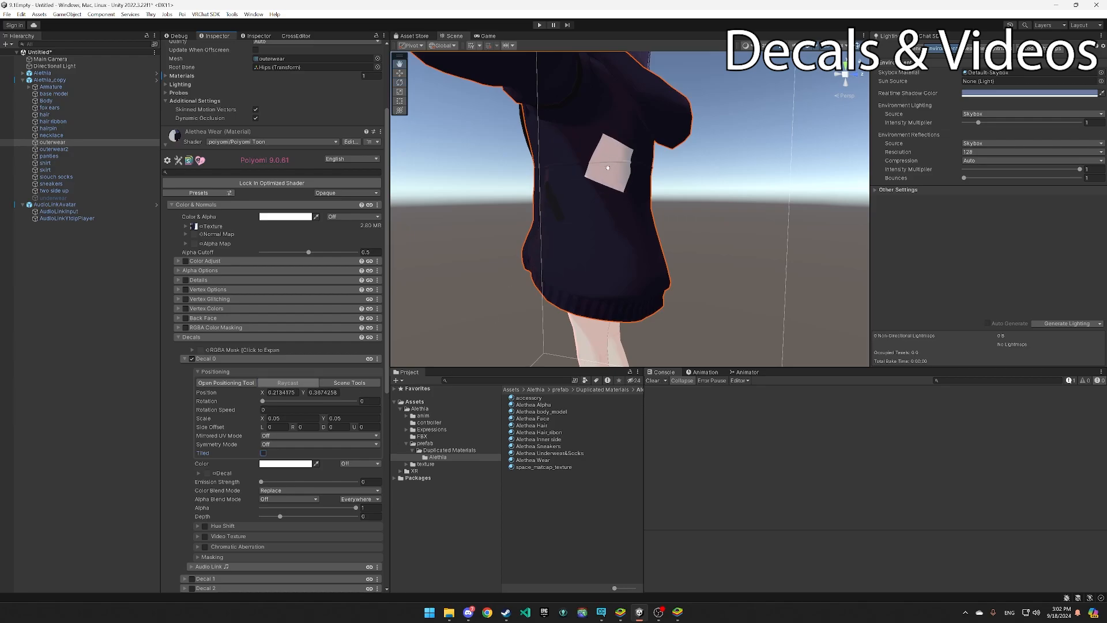
pyautogui.click(644, 249)
pyautogui.moveTo(644, 249); pyautogui.dragTo(597, 248)
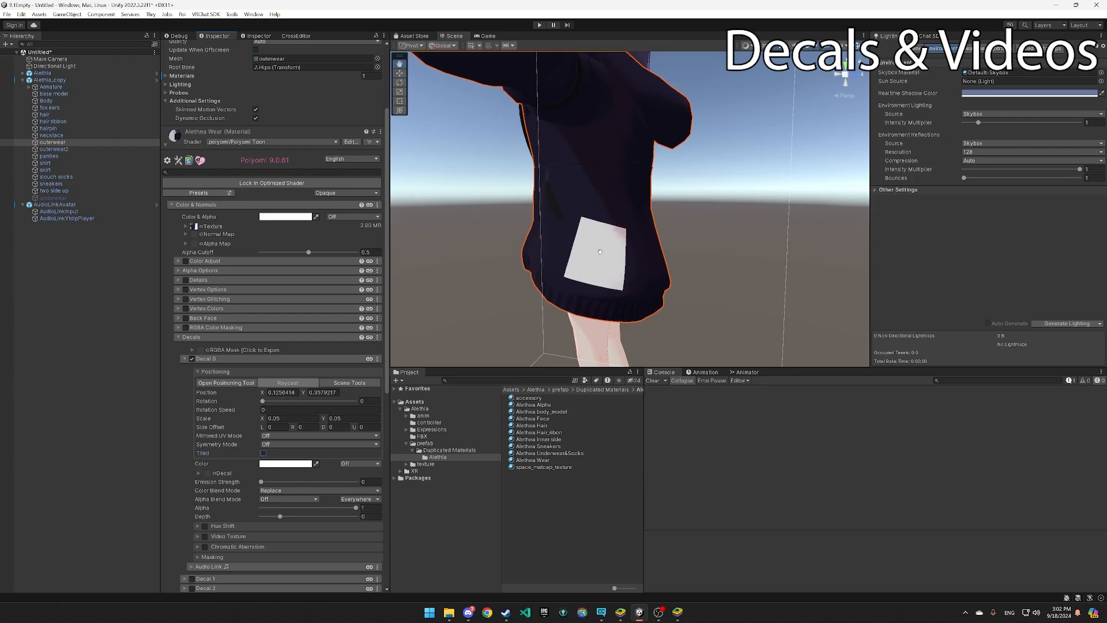
pyautogui.click(600, 252)
pyautogui.moveTo(684, 253); pyautogui.dragTo(570, 364, button='right')
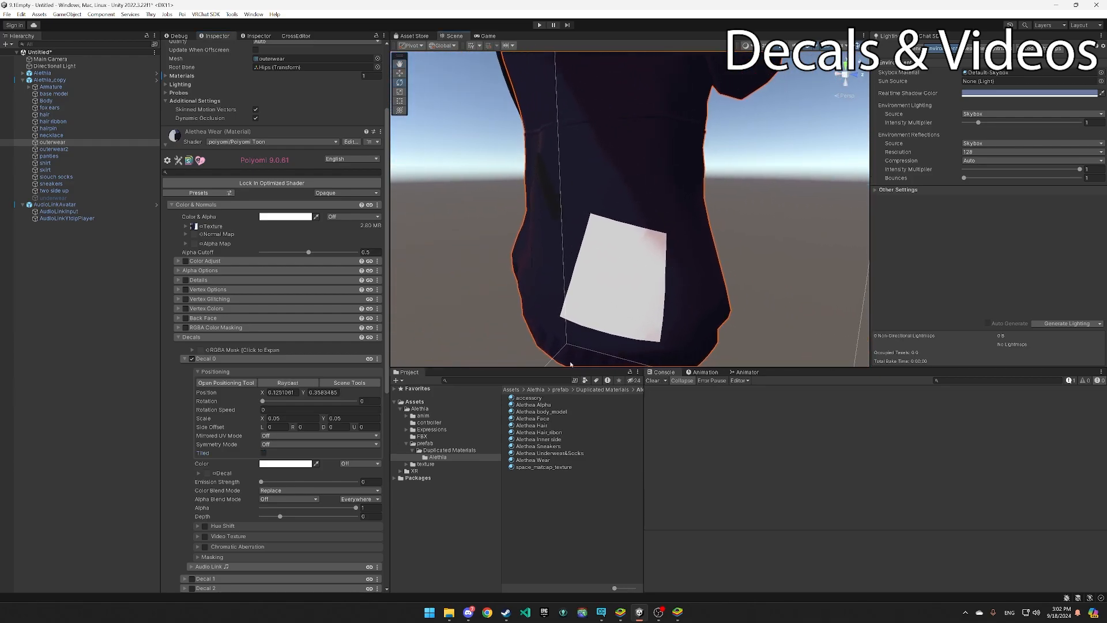
# Enable Video Texture on Decal 0 and preview the video on the outerwear in play mode
pyautogui.click(205, 536)
pyautogui.scroll(-3, 271, 519)
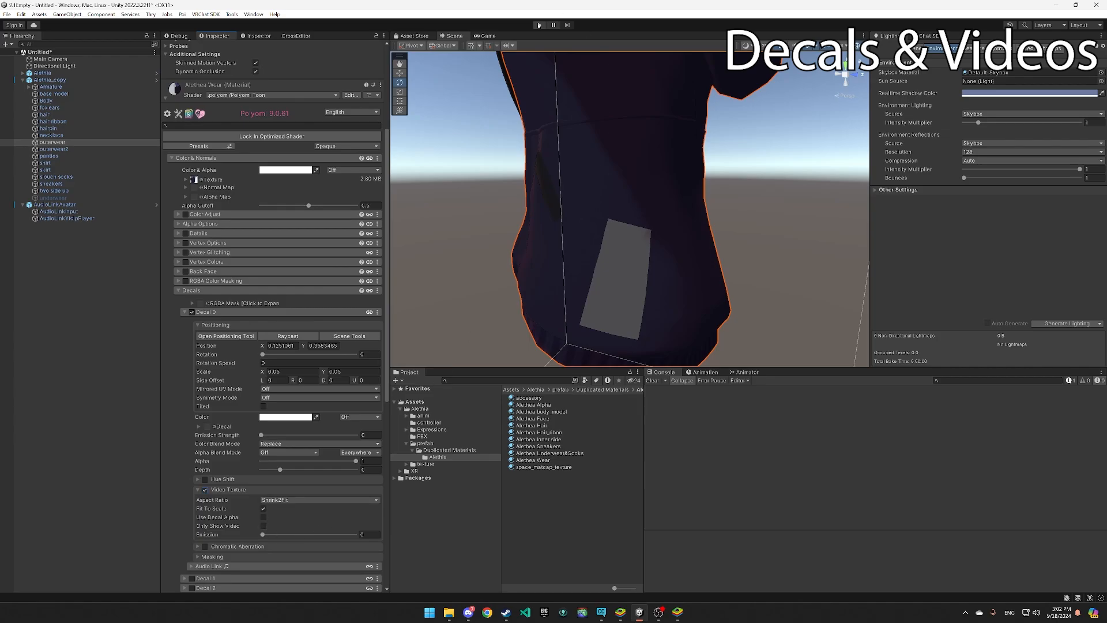
pyautogui.click(539, 25)
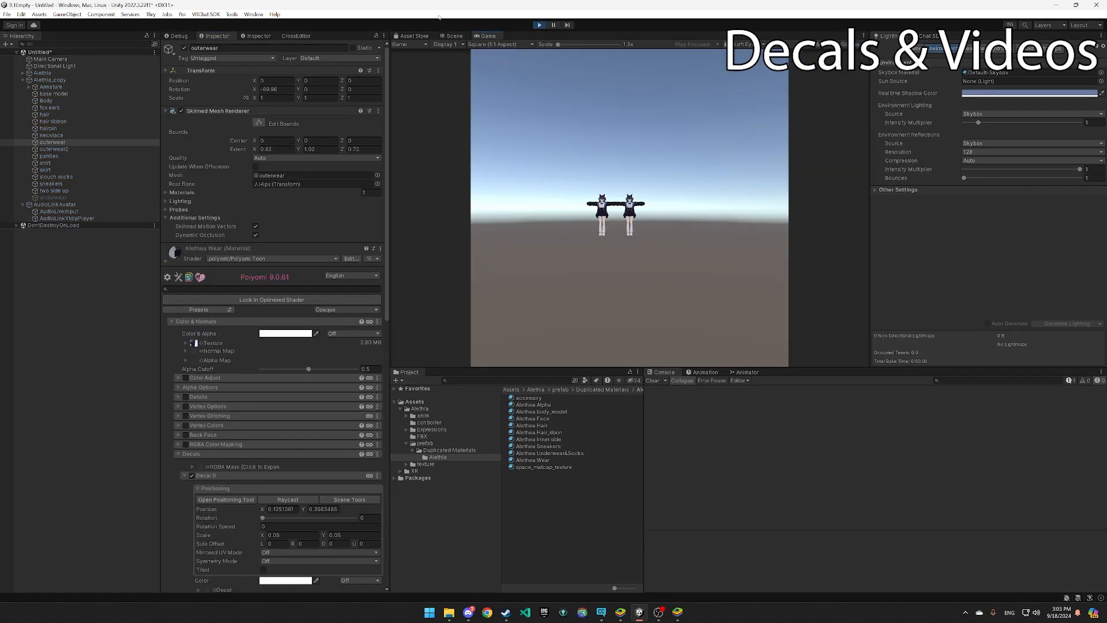
pyautogui.click(454, 36)
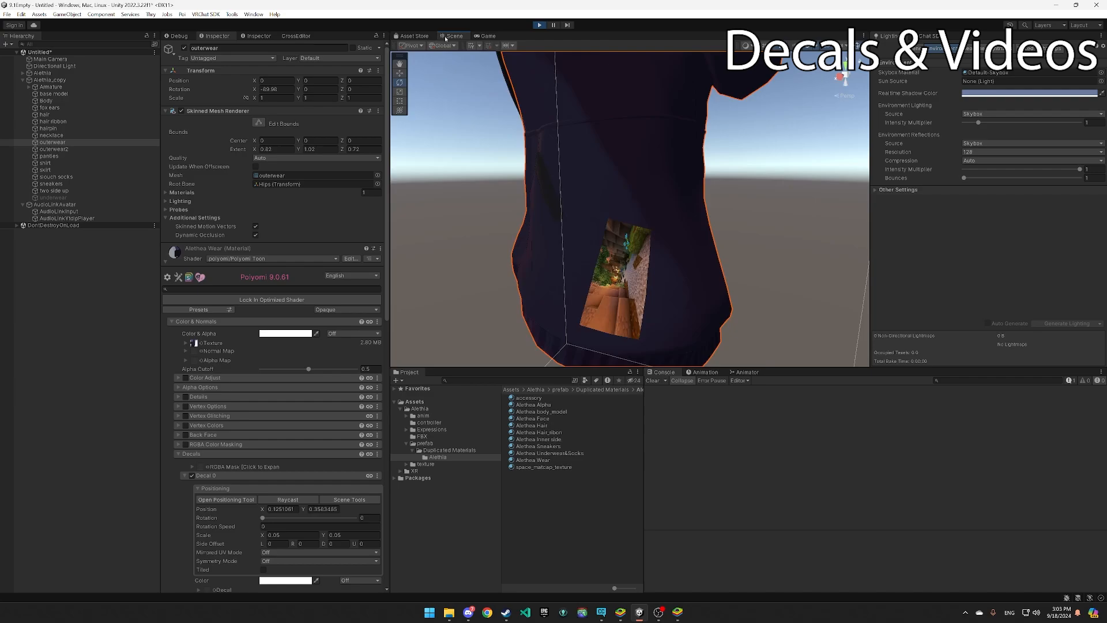
pyautogui.moveTo(665, 294); pyautogui.dragTo(647, 215, button='right')
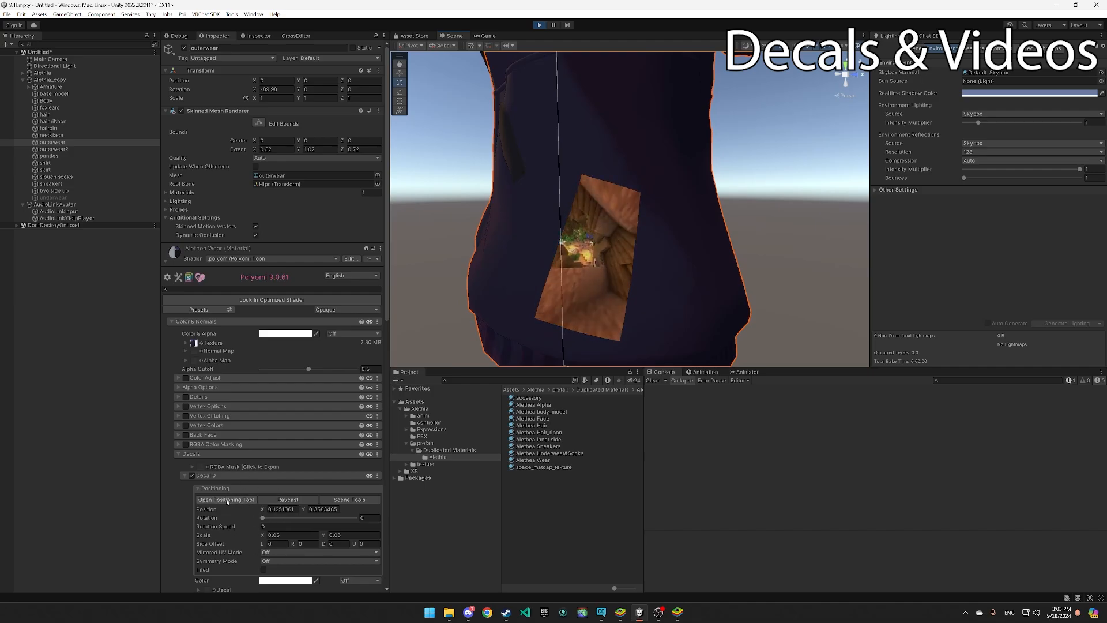
# Check where Decal 0 sits on the clothing texture in the decal positioning tool
pyautogui.click(254, 500)
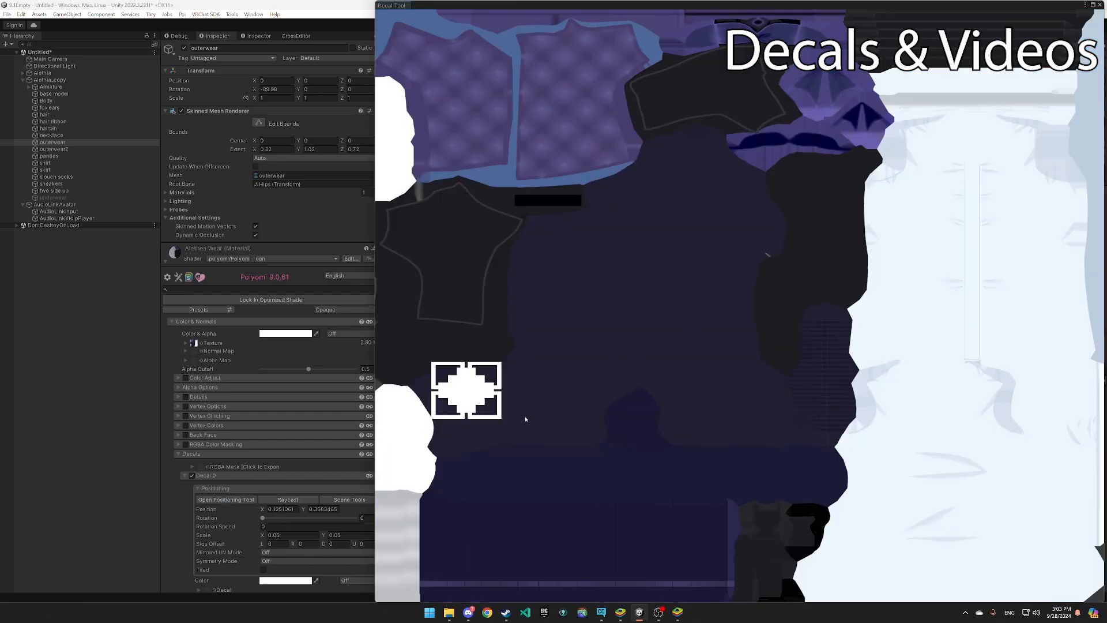
pyautogui.click(1099, 6)
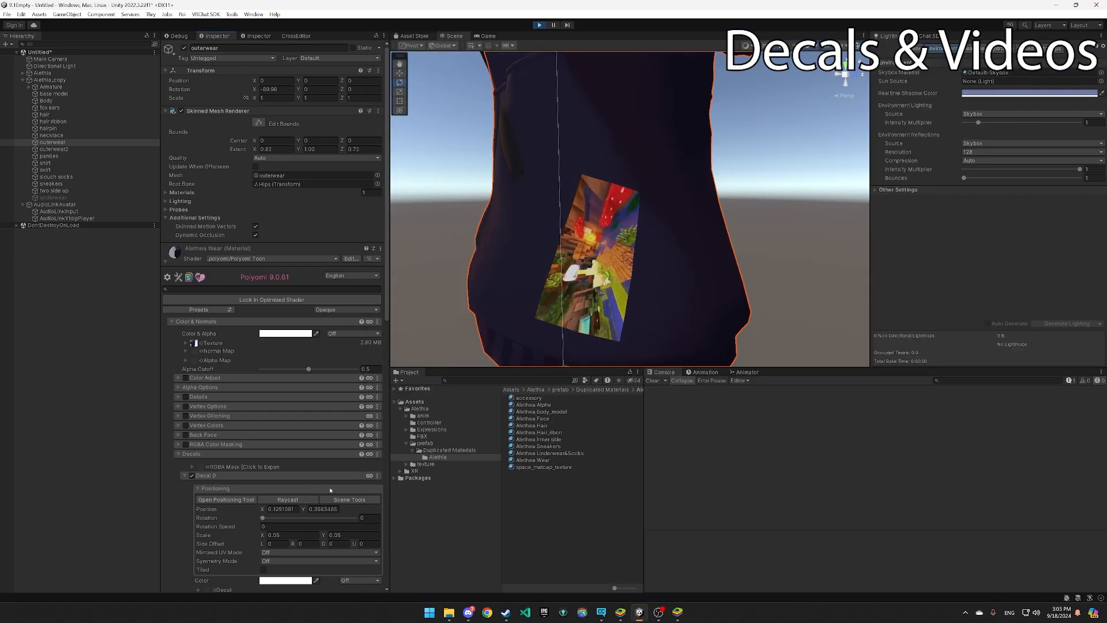
# Rotate Decal 0 roughly a quarter turn with Scene Tools so the video lies level across the outerwear, and deselect the outerwear
pyautogui.click(348, 499)
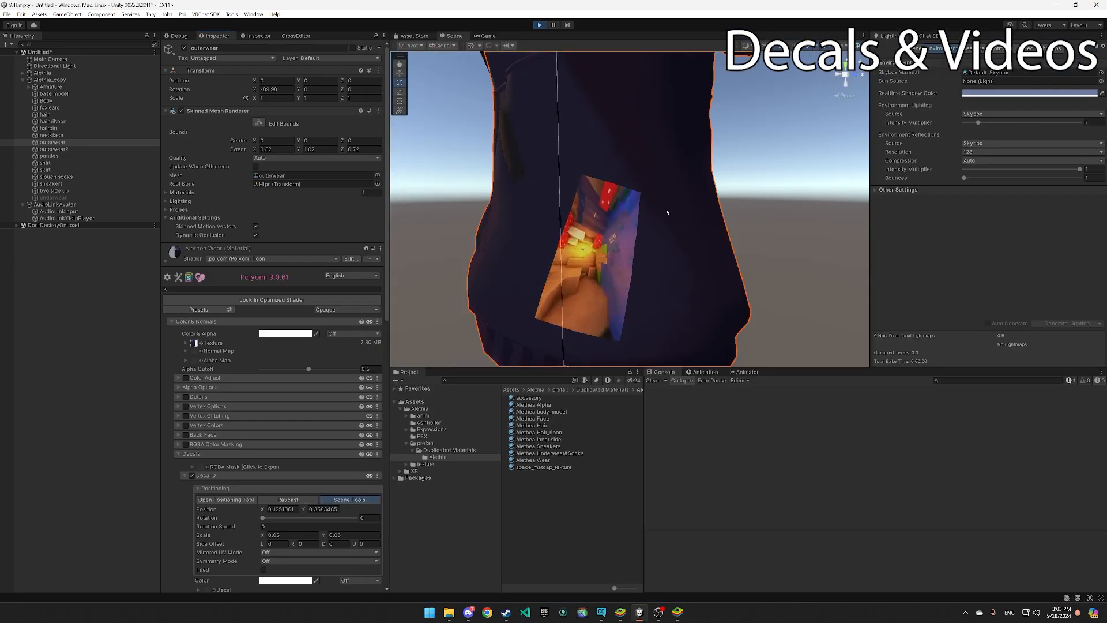
pyautogui.moveTo(663, 218); pyautogui.dragTo(656, 221, button='right')
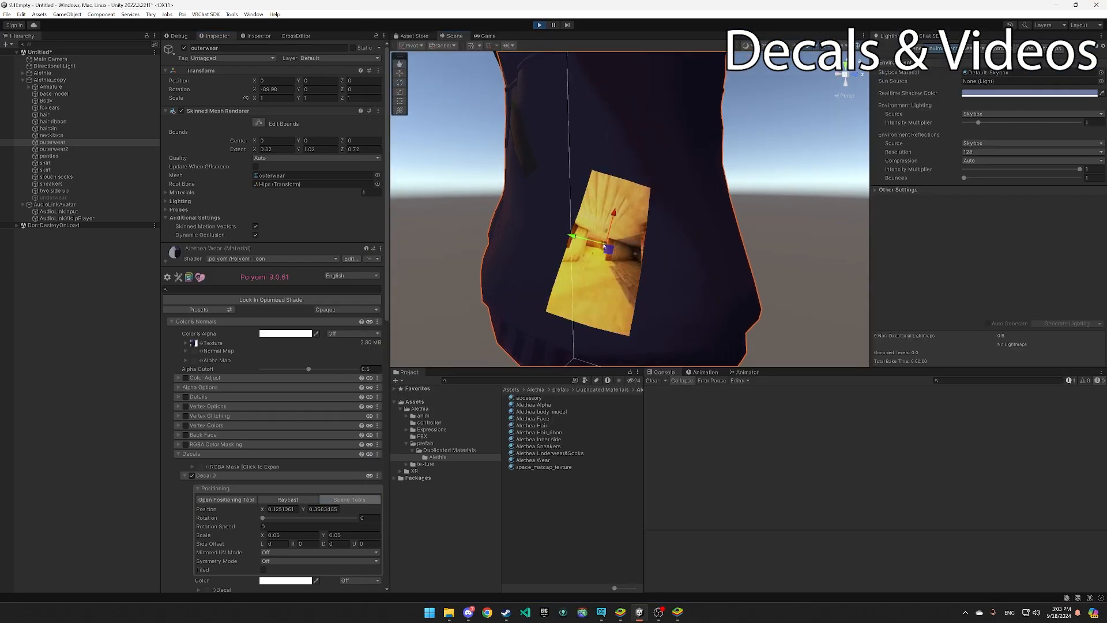
pyautogui.press('e')
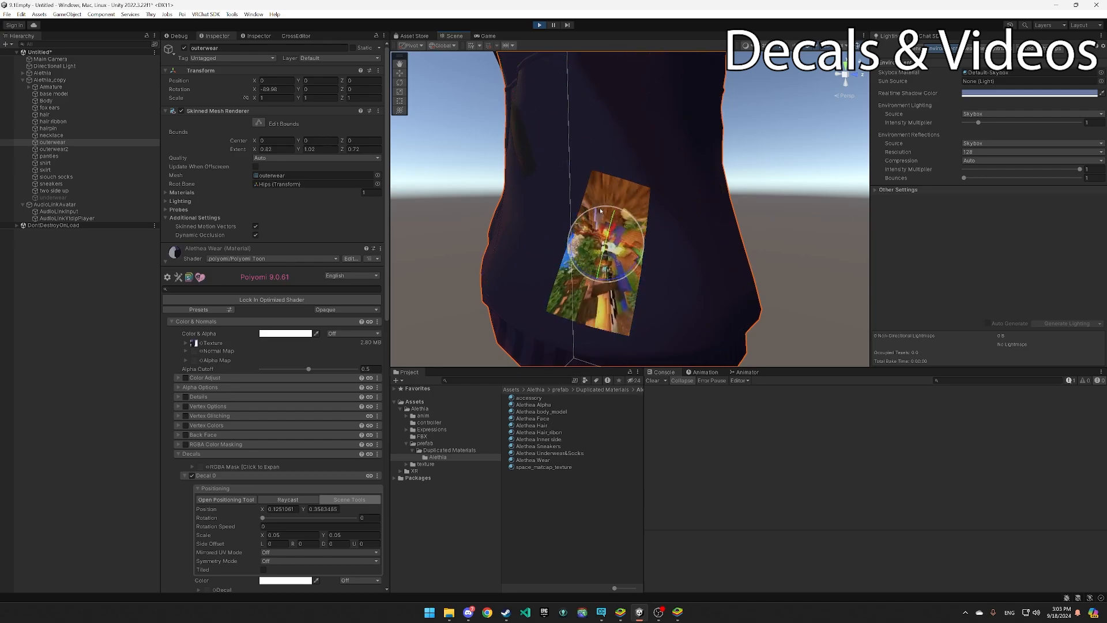
pyautogui.moveTo(600, 210); pyautogui.dragTo(723, 257)
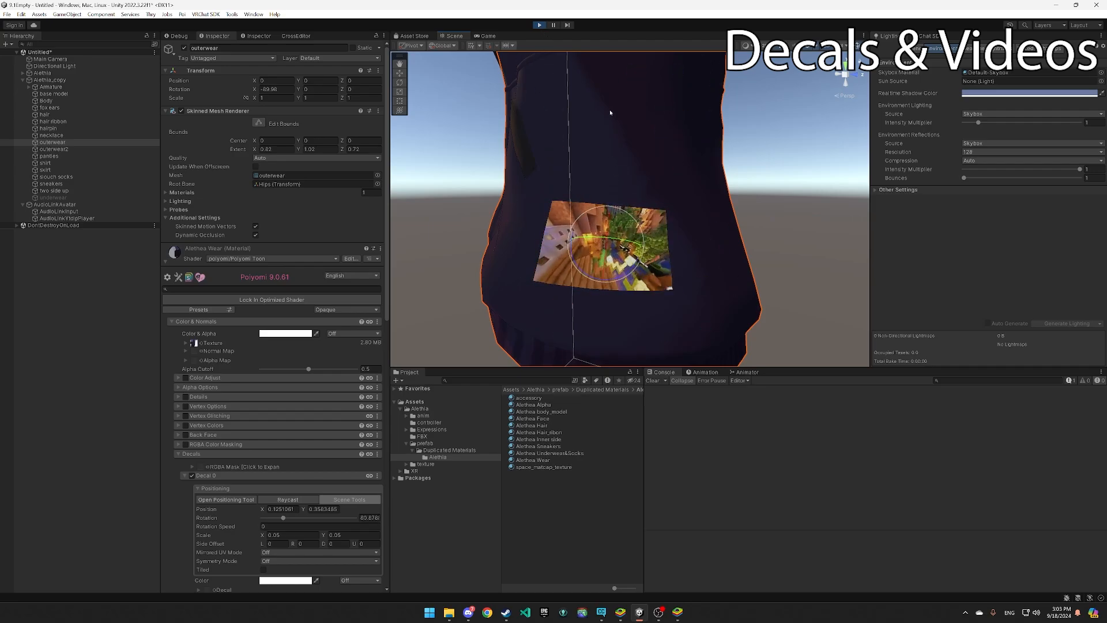
pyautogui.moveTo(679, 224); pyautogui.dragTo(656, 204, button='right')
pyautogui.click(444, 291)
pyautogui.moveTo(556, 258)
pyautogui.mouseDown(button='right')
pyautogui.moveTo(565, 272)
pyautogui.moveTo(277, 284)
pyautogui.moveTo(556, 270)
pyautogui.mouseUp(button='right')
pyautogui.press('w')
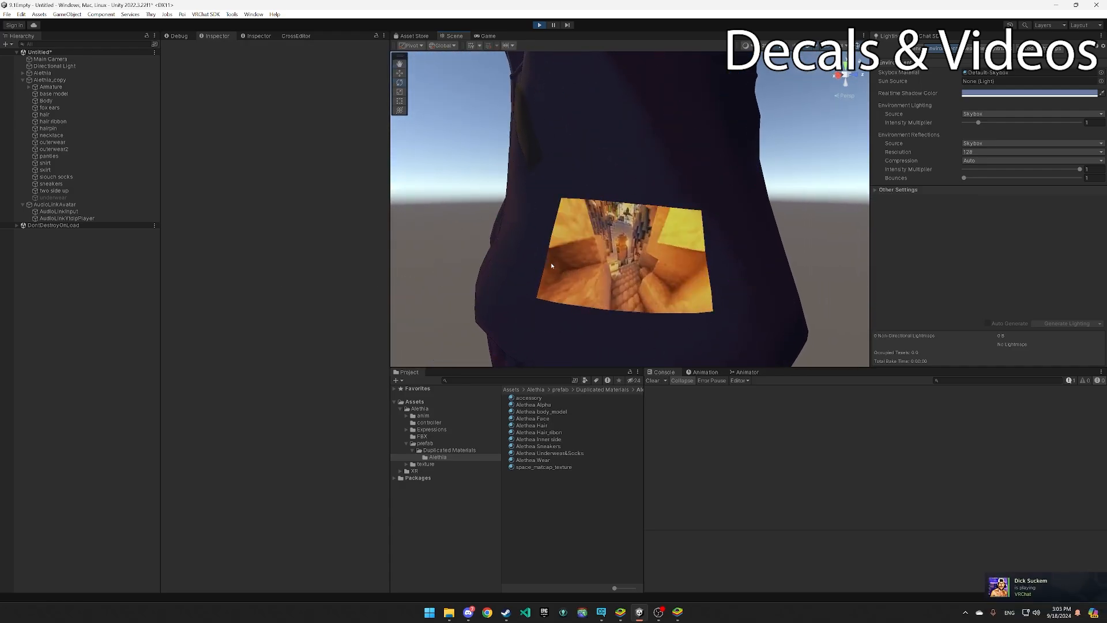